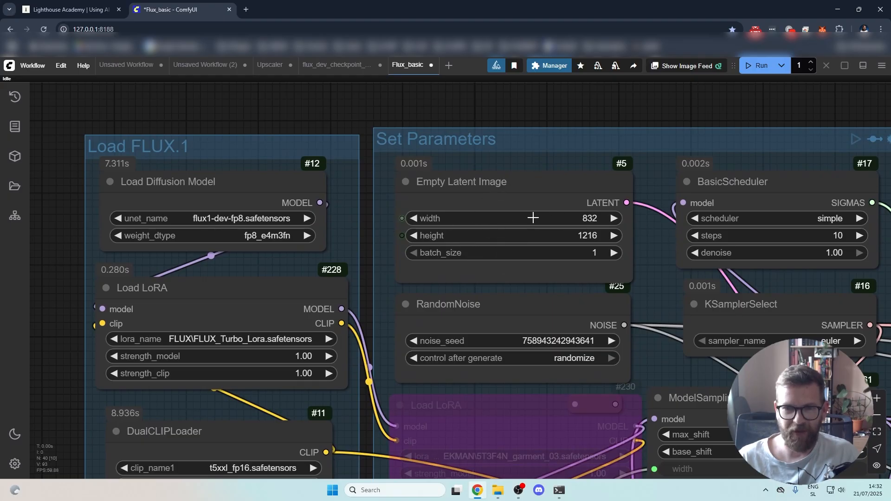
# - Set the Empty Latent Image node's width and height both to 1024
pyautogui.moveTo(532, 217)
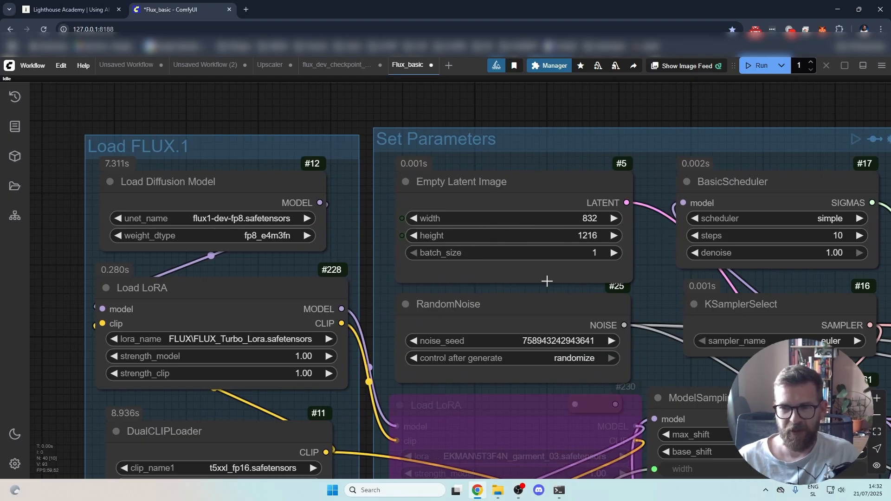
pyautogui.moveTo(653, 290); pyautogui.dragTo(555, 282)
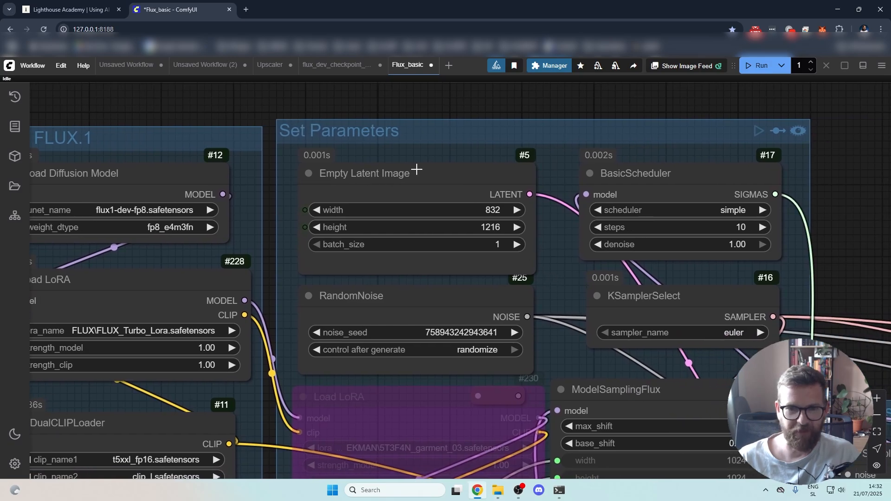
pyautogui.moveTo(487, 202)
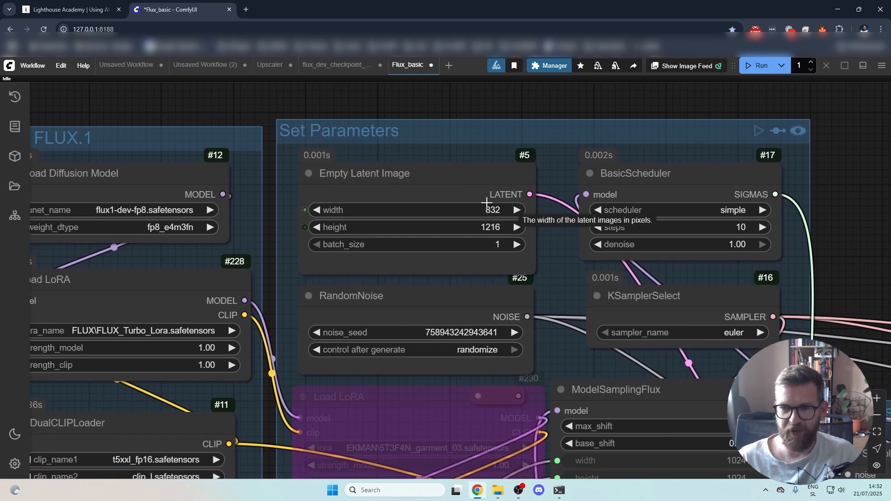
pyautogui.click(456, 209)
pyautogui.write('1024')
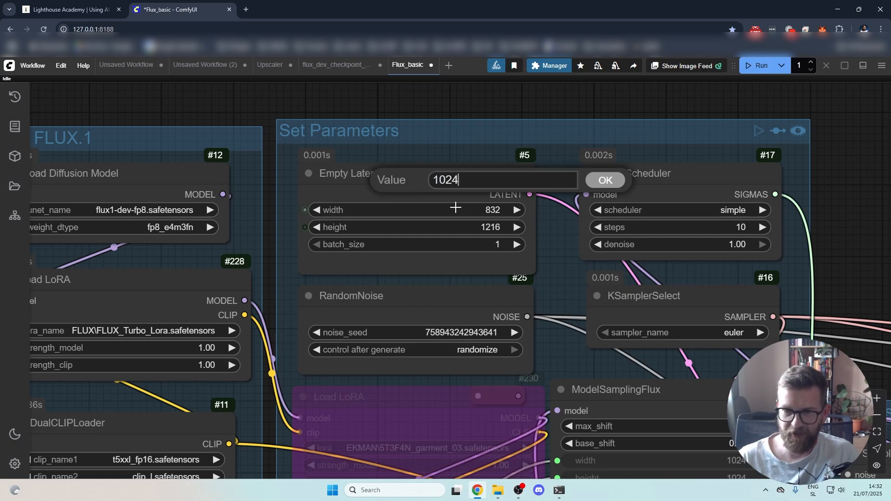
pyautogui.press('Return')
pyautogui.click(483, 227)
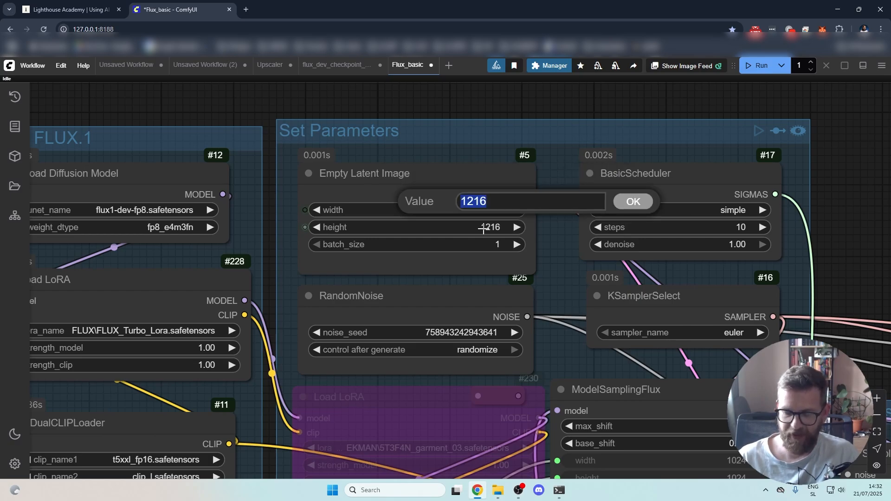
pyautogui.write('1024')
pyautogui.press('Return')
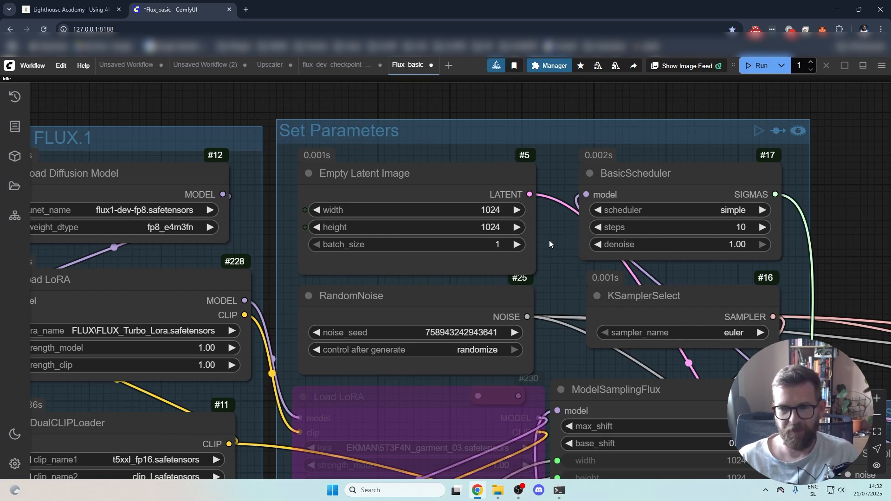
# - Examine the Flux Resolution Calc node and trace how its width and height outputs are wired into the Set Parameters group
pyautogui.moveTo(549, 241); pyautogui.dragTo(579, 240)
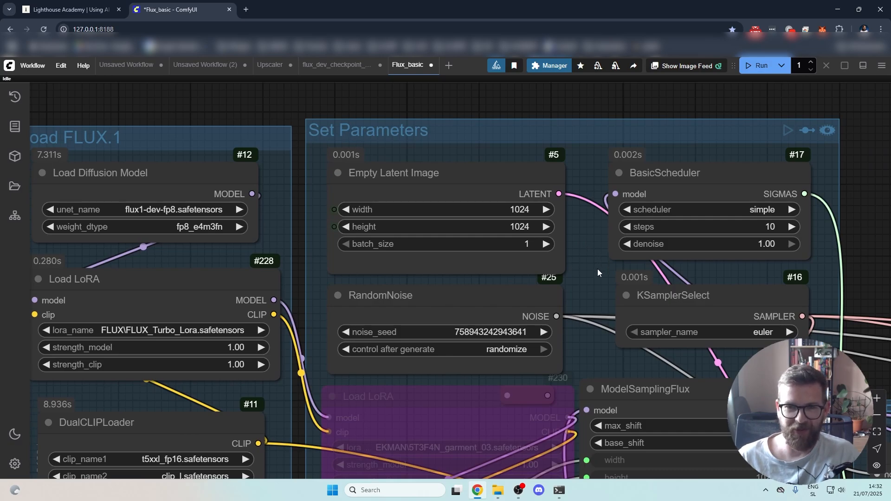
pyautogui.moveTo(597, 269); pyautogui.dragTo(625, 213)
pyautogui.scroll(-2, 625, 212)
pyautogui.moveTo(624, 271); pyautogui.dragTo(688, 135)
pyautogui.moveTo(661, 313); pyautogui.dragTo(744, 146)
pyautogui.moveTo(362, 224)
pyautogui.mouseDown()
pyautogui.moveTo(361, 233)
pyautogui.moveTo(361, 220)
pyautogui.mouseUp()
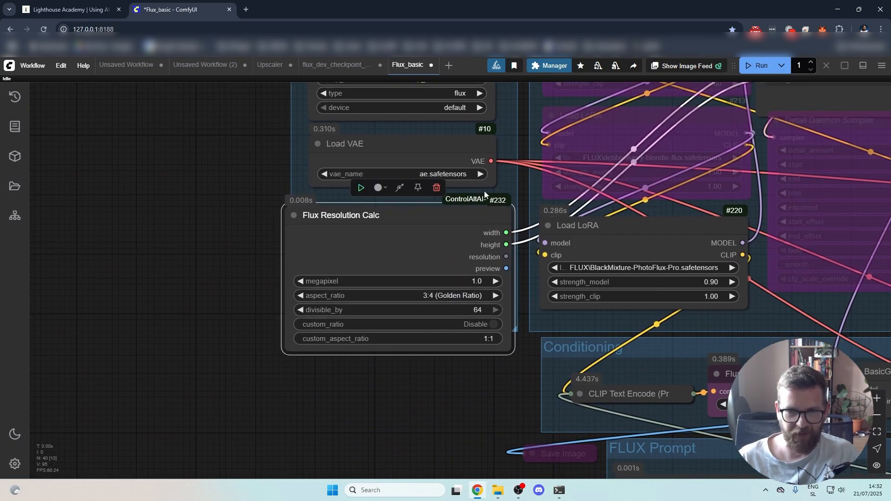
pyautogui.moveTo(502, 179); pyautogui.dragTo(397, 285)
pyautogui.moveTo(519, 90); pyautogui.dragTo(478, 278)
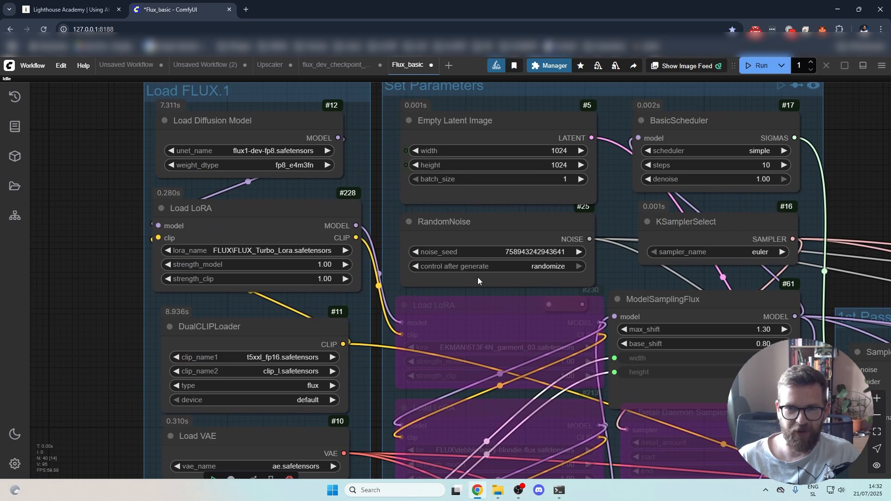
pyautogui.moveTo(503, 390); pyautogui.dragTo(574, 275)
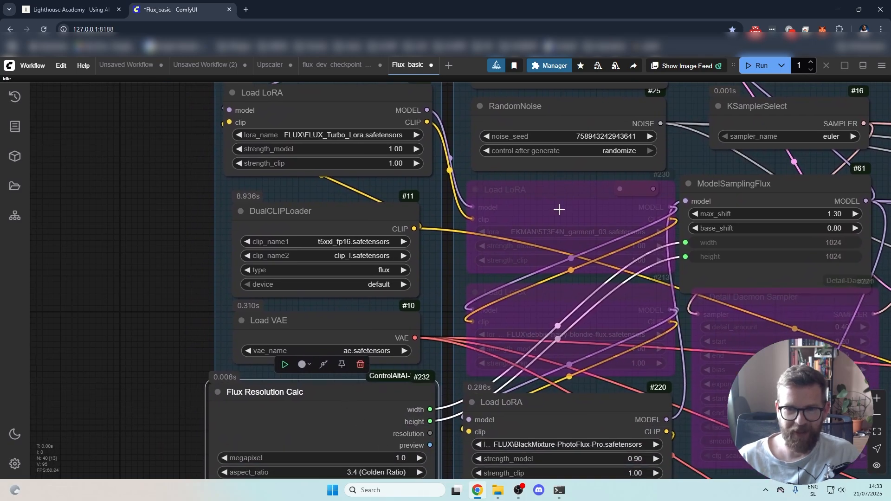
pyautogui.moveTo(559, 209); pyautogui.dragTo(539, 326)
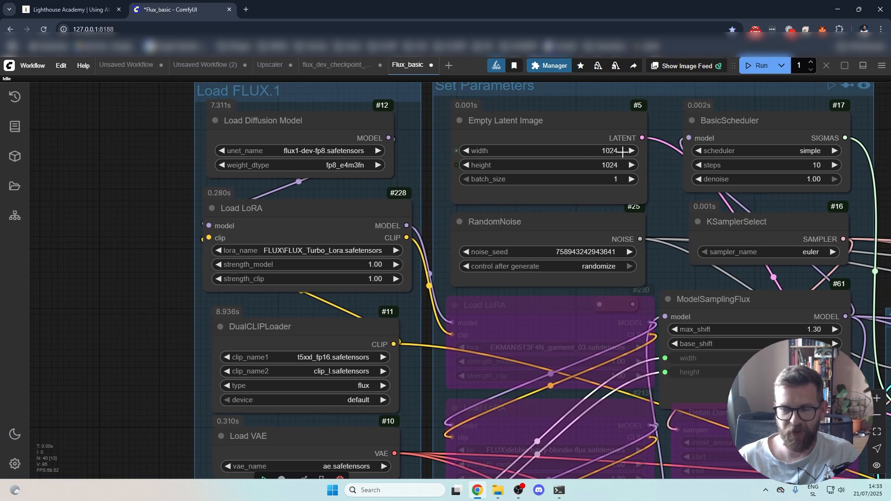
# - Connect the Flux Resolution Calc node's width and height outputs to the matching inputs of Empty Latent Image
pyautogui.moveTo(582, 333); pyautogui.dragTo(560, 250)
pyautogui.scroll(-2, 600, 227)
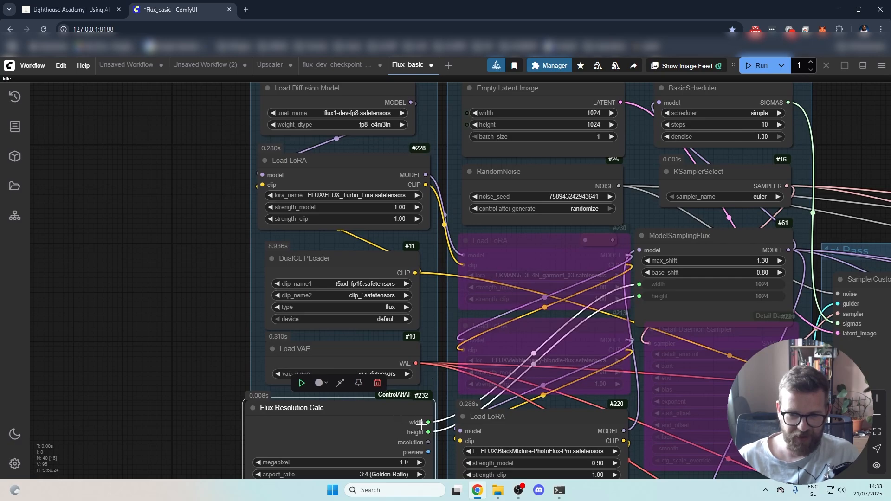
pyautogui.moveTo(429, 423); pyautogui.dragTo(467, 112)
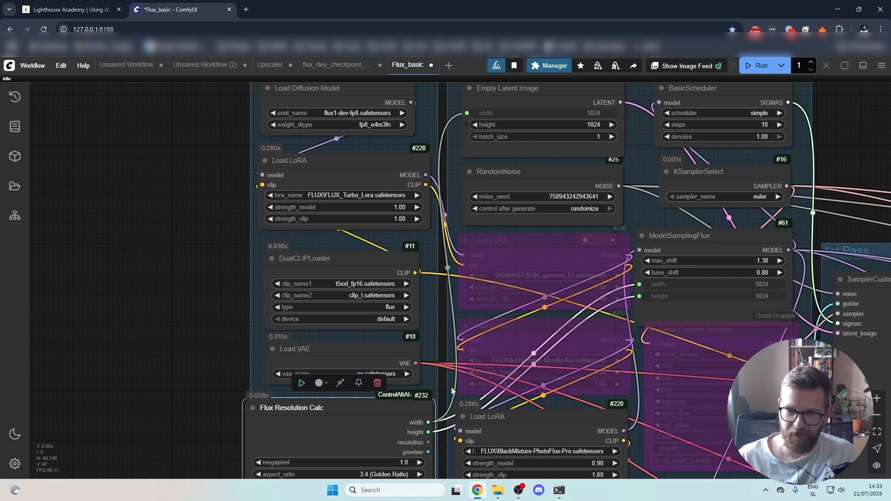
pyautogui.moveTo(428, 432); pyautogui.dragTo(467, 124)
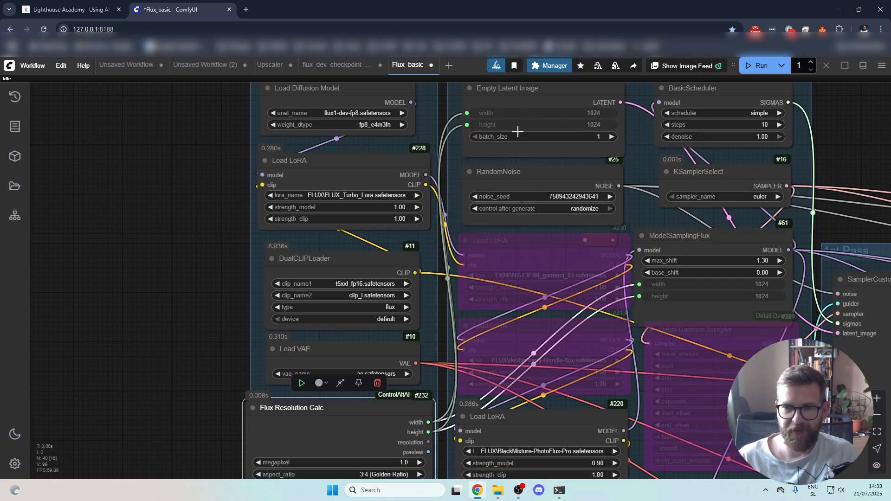
# - Set the Flux Resolution Calc node's aspect ratio to 16:9 (Panorama)
pyautogui.scroll(-3, 552, 265)
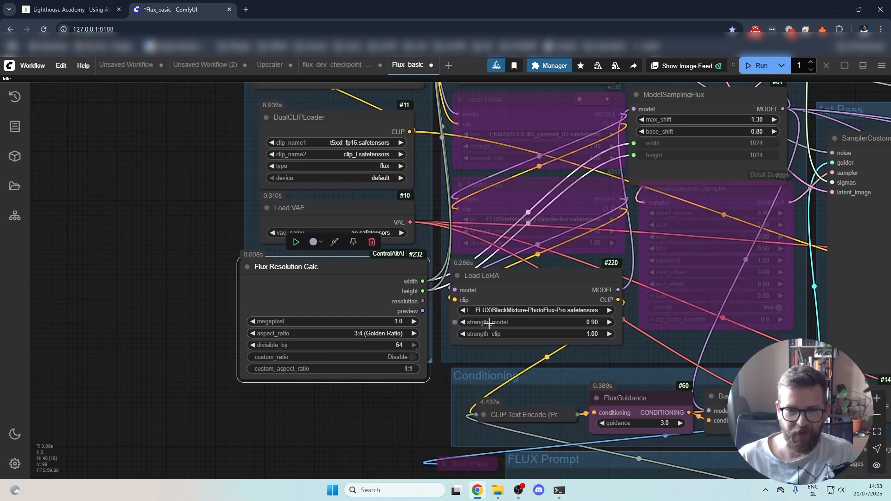
pyautogui.scroll(-2, 489, 324)
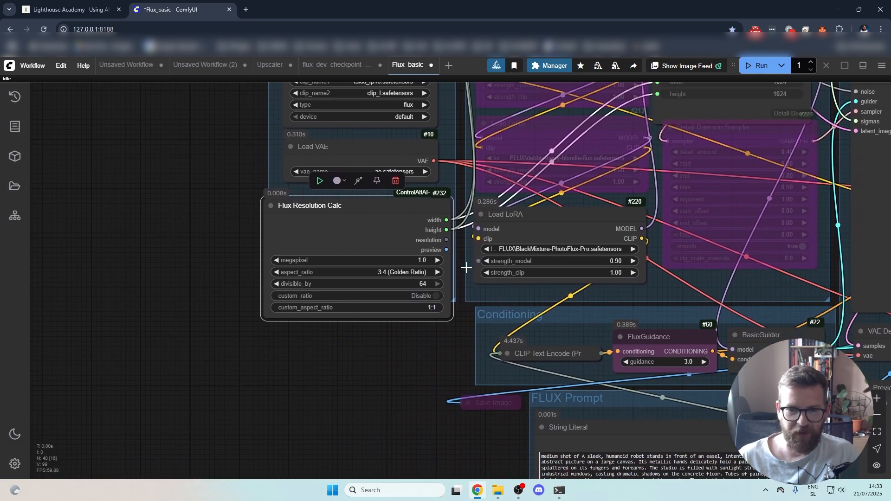
pyautogui.click(396, 273)
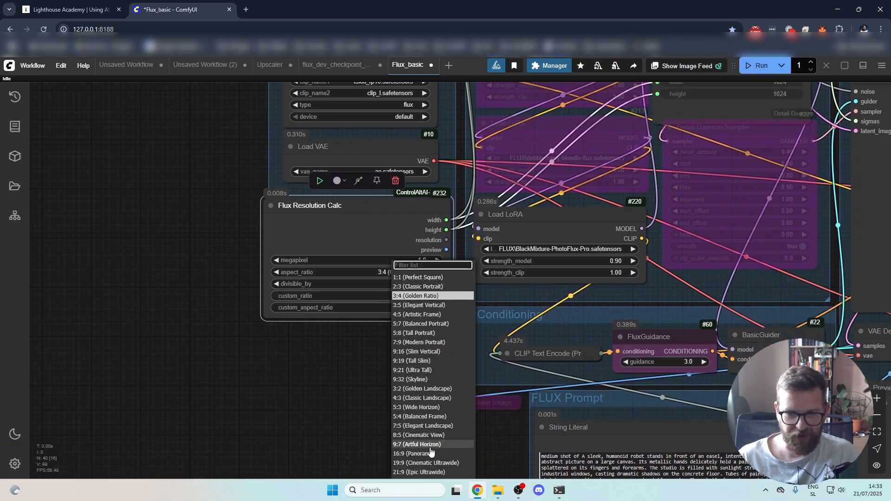
pyautogui.click(428, 454)
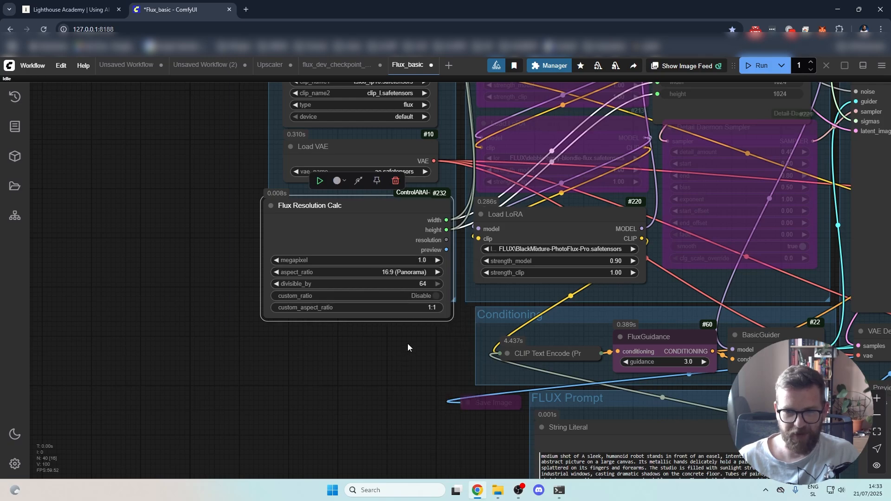
# - Run the workflow with the panorama aspect ratio and check the generated image and its resolution in the Preview Image node
pyautogui.hscroll(5, 408, 347)
pyautogui.scroll(3, 407, 347)
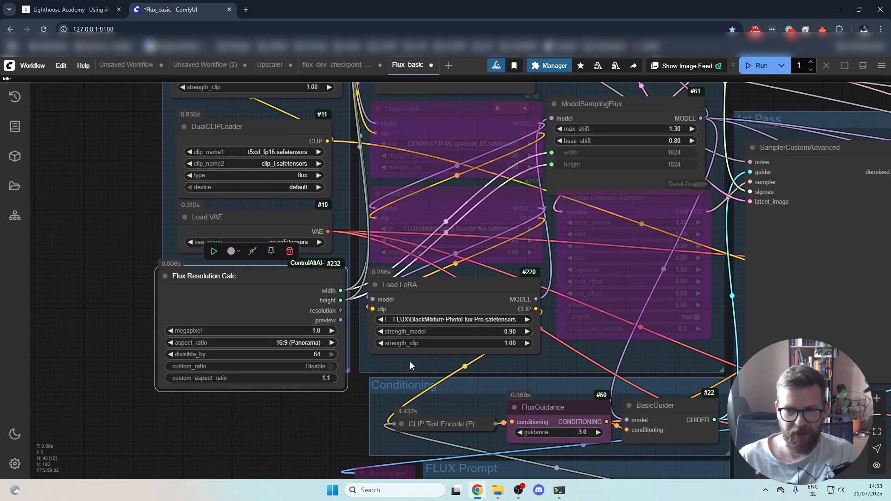
pyautogui.hotkey('ctrl', 'Return')
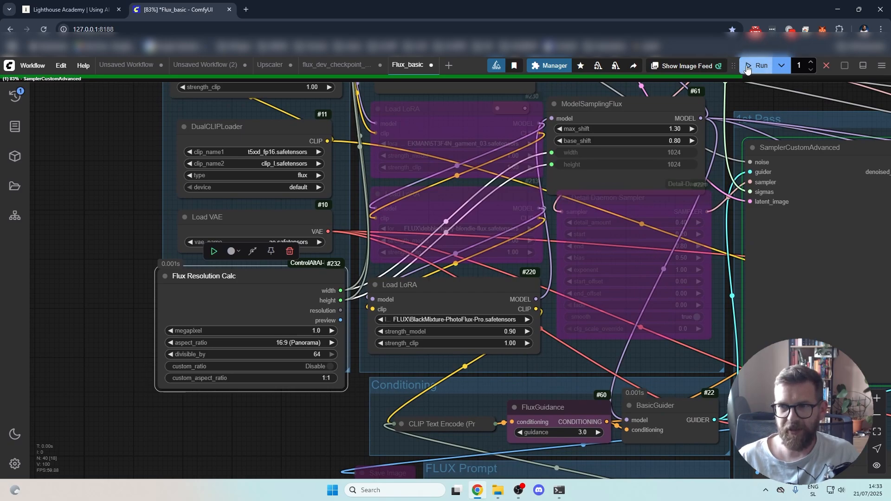
pyautogui.moveTo(631, 177); pyautogui.dragTo(525, 267)
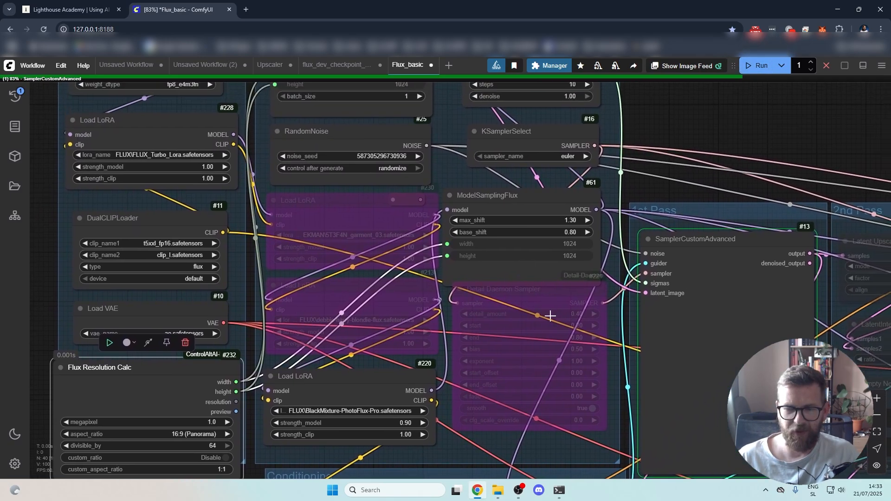
pyautogui.moveTo(551, 316); pyautogui.dragTo(511, 193)
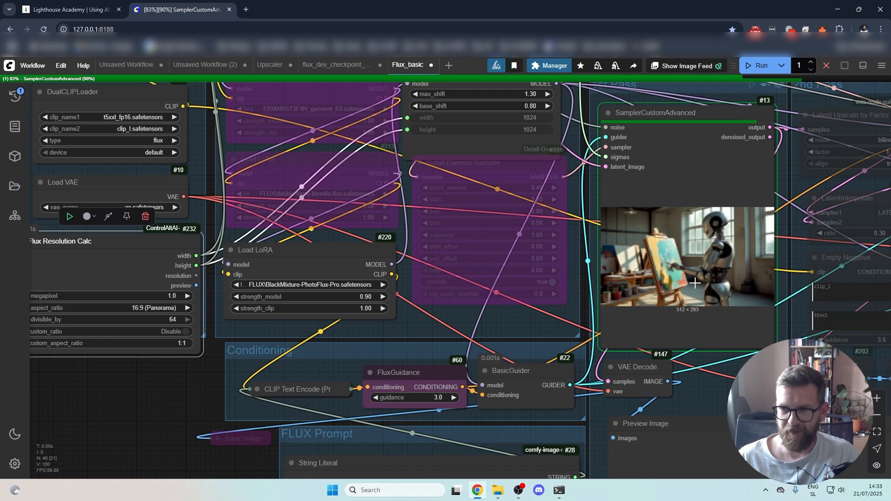
pyautogui.moveTo(705, 324); pyautogui.dragTo(593, 117)
pyautogui.moveTo(663, 364)
pyautogui.mouseDown()
pyautogui.moveTo(550, 218)
pyautogui.moveTo(537, 237)
pyautogui.mouseUp()
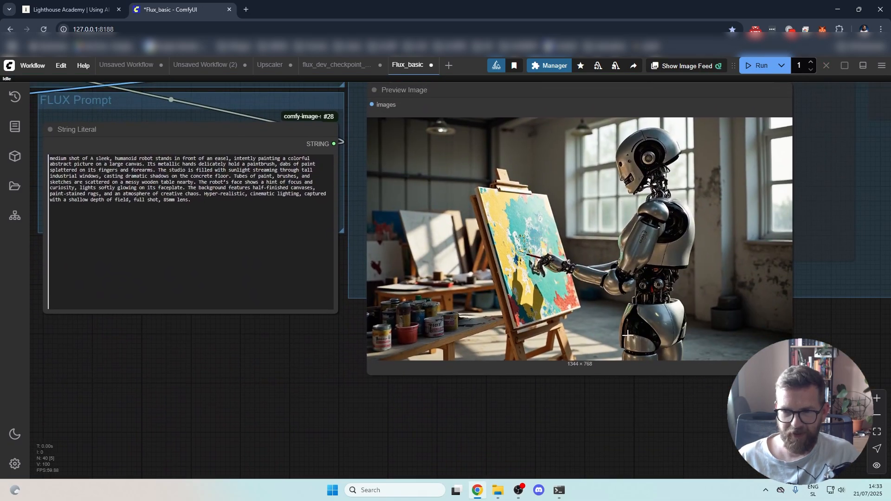
pyautogui.scroll(2, 627, 334)
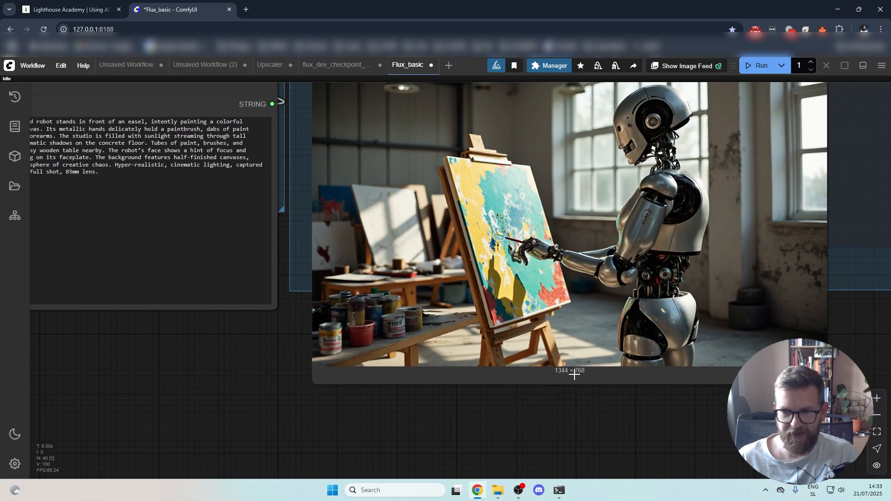
pyautogui.moveTo(407, 212); pyautogui.dragTo(429, 264)
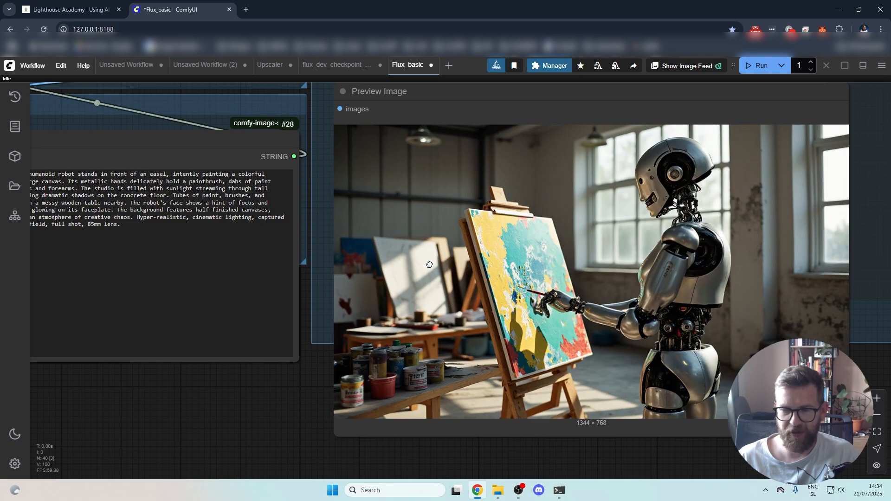
# - Set the Flux Resolution Calc node's megapixel value to 2.5
pyautogui.moveTo(430, 265); pyautogui.dragTo(806, 279)
pyautogui.moveTo(263, 199); pyautogui.dragTo(264, 325)
pyautogui.moveTo(221, 171); pyautogui.dragTo(442, 334)
pyautogui.moveTo(525, 286); pyautogui.dragTo(645, 308)
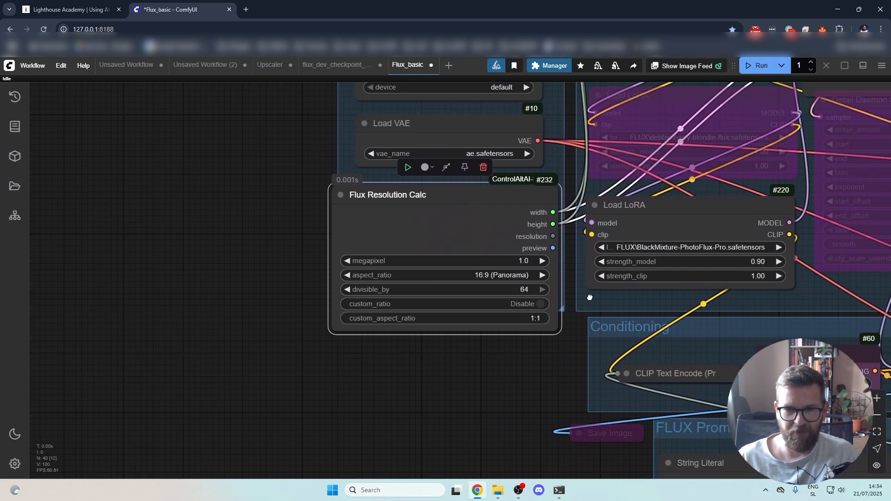
pyautogui.click(506, 260)
pyautogui.scroll(-2, 546, 414)
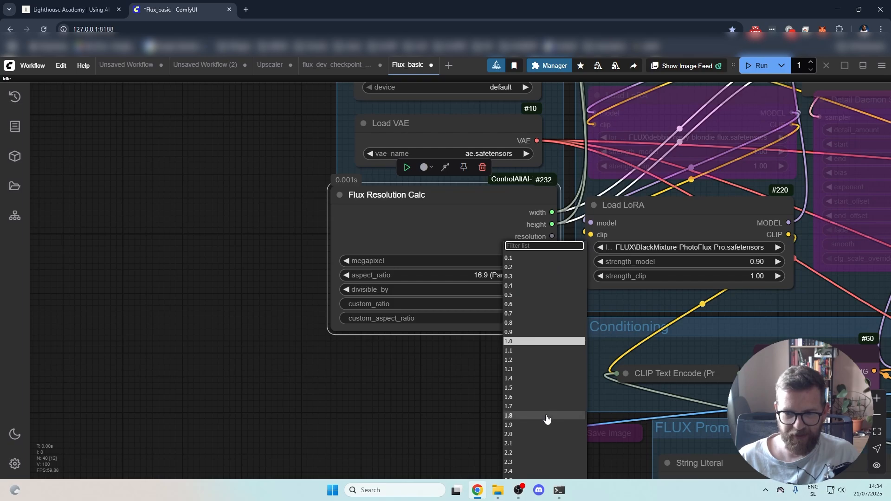
pyautogui.click(527, 474)
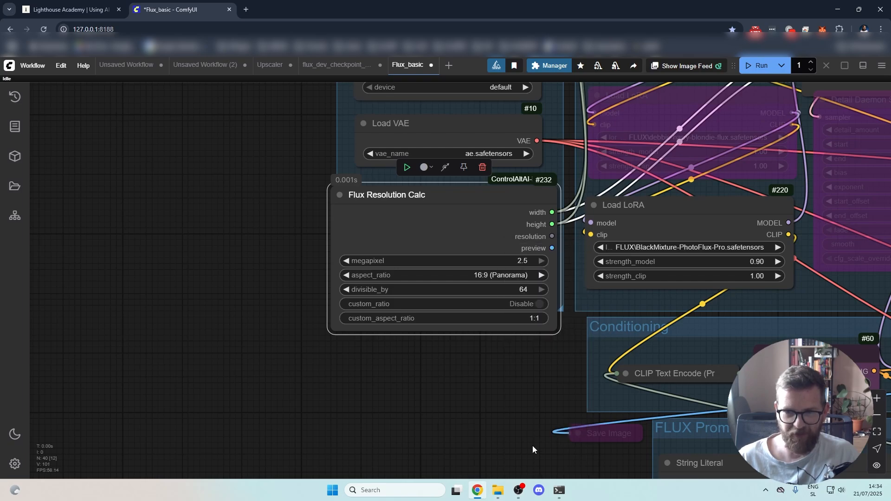
# - Run the workflow at 2.5 megapixels and check the new image and its resolution in the Preview Image node
pyautogui.moveTo(583, 372); pyautogui.dragTo(293, 325)
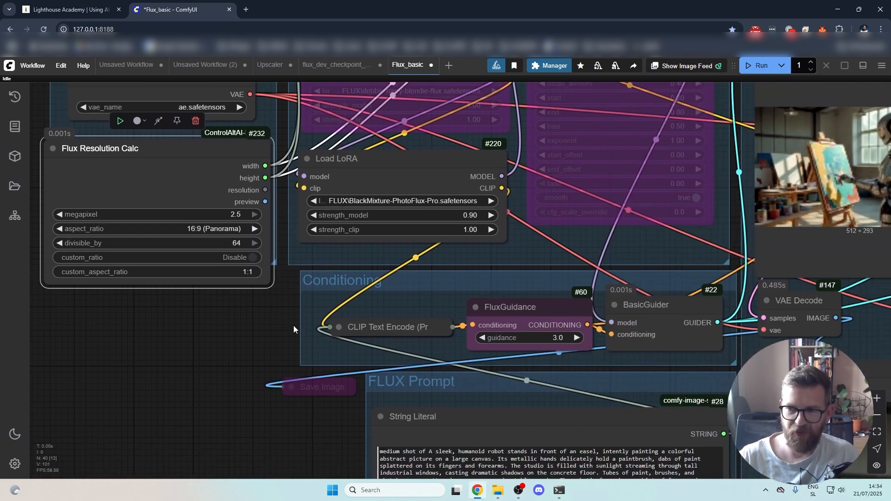
pyautogui.hotkey('ctrl', 'Return')
pyautogui.moveTo(667, 272); pyautogui.dragTo(199, 274)
pyautogui.moveTo(407, 193); pyautogui.dragTo(418, 245)
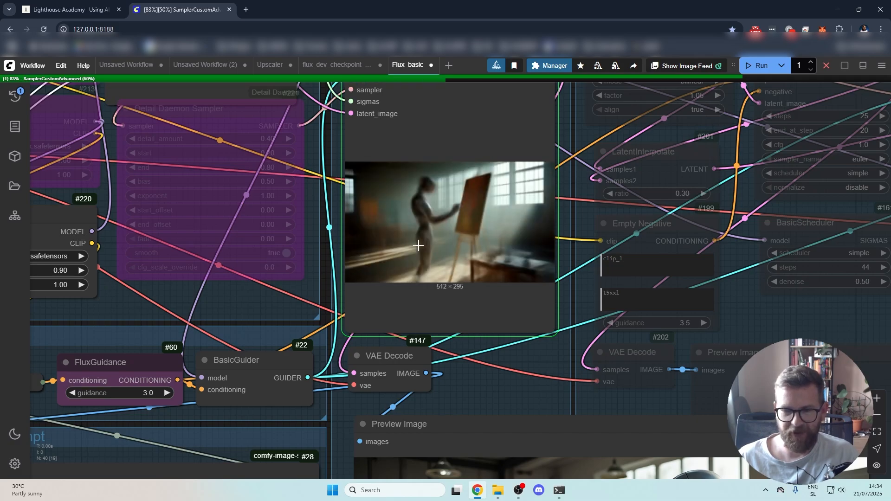
pyautogui.scroll(-10, 521, 420)
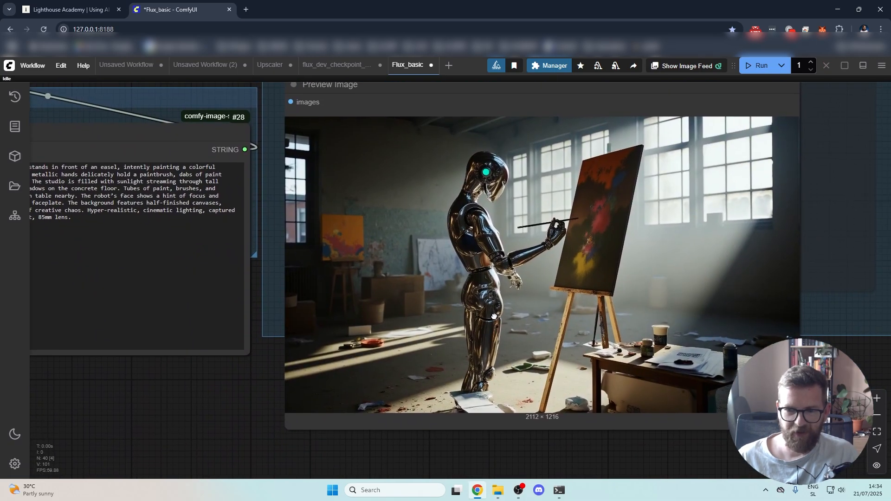
pyautogui.moveTo(494, 316); pyautogui.dragTo(472, 328)
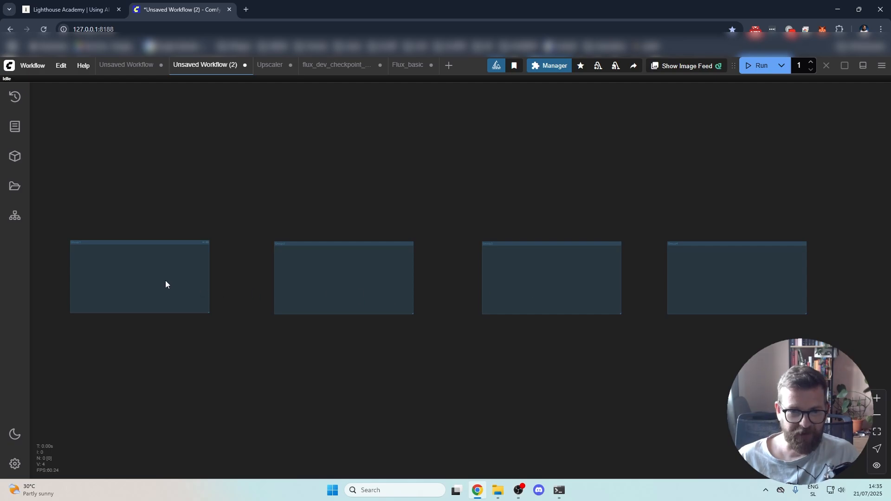
# - Look over the four empty groups, going from Group1 across to Group4 and back, close up and zoomed out
pyautogui.scroll(5, 165, 282)
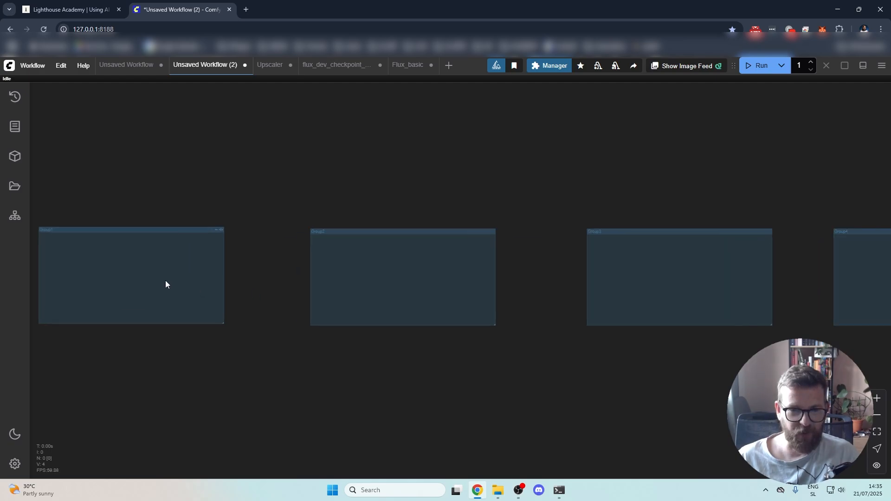
pyautogui.moveTo(122, 274); pyautogui.dragTo(424, 292)
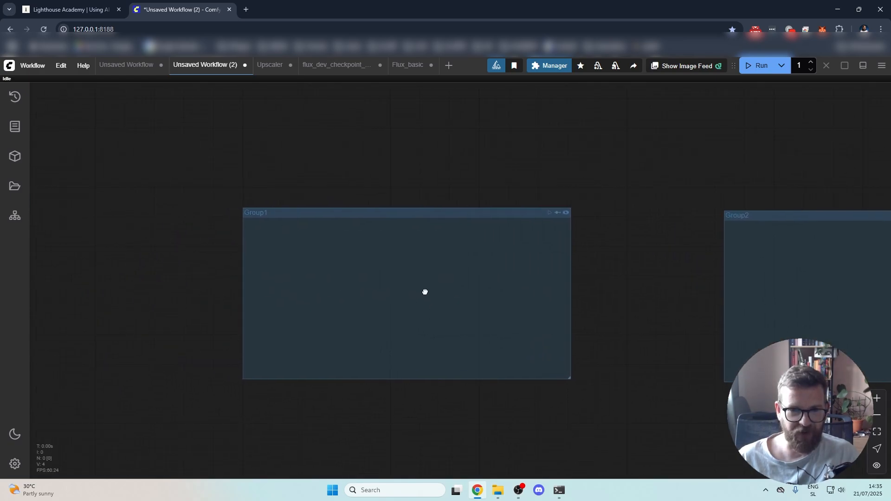
pyautogui.scroll(2, 231, 273)
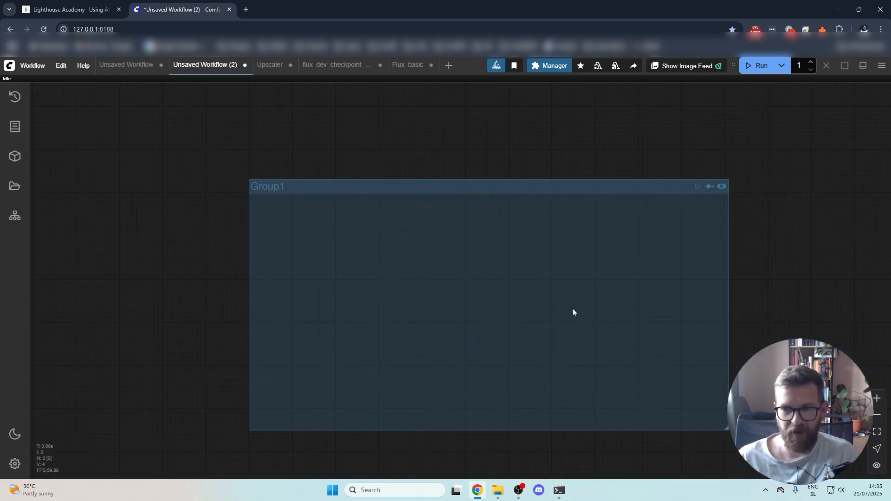
pyautogui.moveTo(577, 308); pyautogui.dragTo(290, 290)
pyautogui.moveTo(752, 283); pyautogui.dragTo(383, 281)
pyautogui.moveTo(735, 279); pyautogui.dragTo(343, 284)
pyautogui.moveTo(828, 294); pyautogui.dragTo(407, 295)
pyautogui.moveTo(862, 298); pyautogui.dragTo(423, 292)
pyautogui.moveTo(585, 295); pyautogui.dragTo(317, 295)
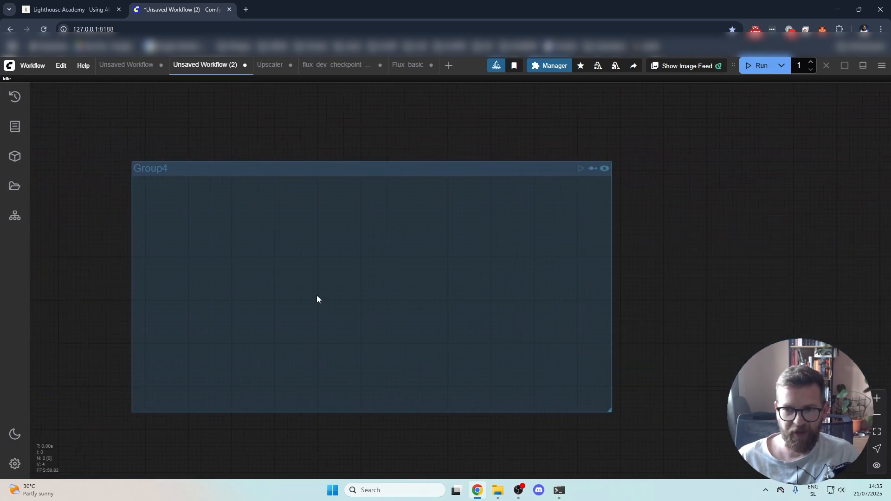
pyautogui.moveTo(100, 278); pyautogui.dragTo(724, 317)
pyautogui.moveTo(153, 284); pyautogui.dragTo(734, 280)
pyautogui.moveTo(239, 280); pyautogui.dragTo(675, 233)
pyautogui.moveTo(212, 269); pyautogui.dragTo(621, 273)
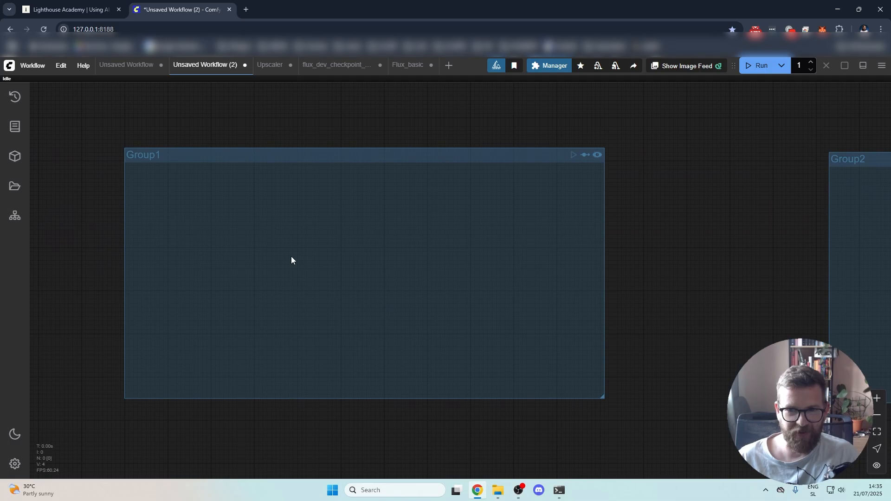
pyautogui.moveTo(292, 257); pyautogui.dragTo(454, 276)
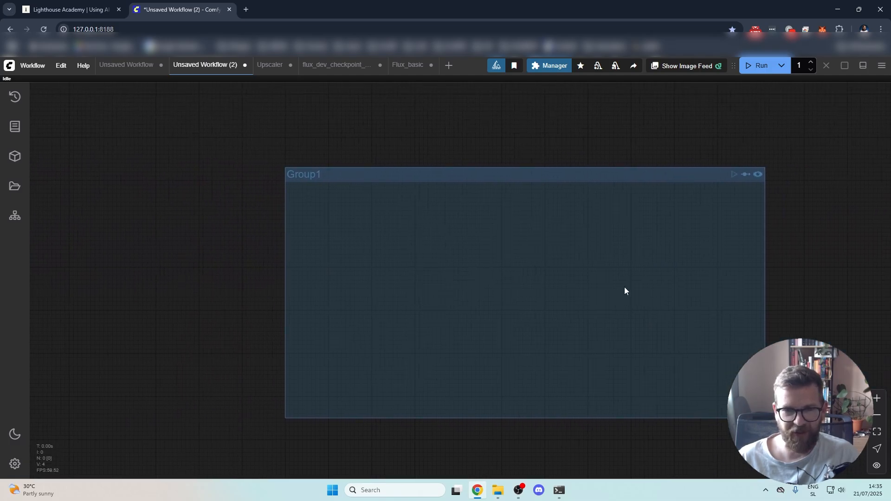
pyautogui.moveTo(624, 291); pyautogui.dragTo(360, 298)
pyautogui.scroll(-9, 361, 298)
pyautogui.moveTo(650, 330); pyautogui.dragTo(289, 304)
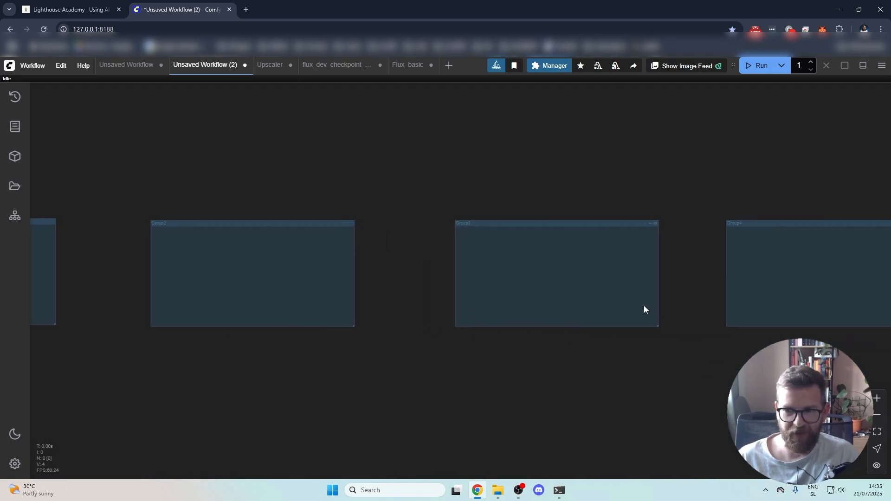
pyautogui.moveTo(644, 306); pyautogui.dragTo(308, 306)
pyautogui.scroll(8, 494, 275)
pyautogui.scroll(-4, 469, 285)
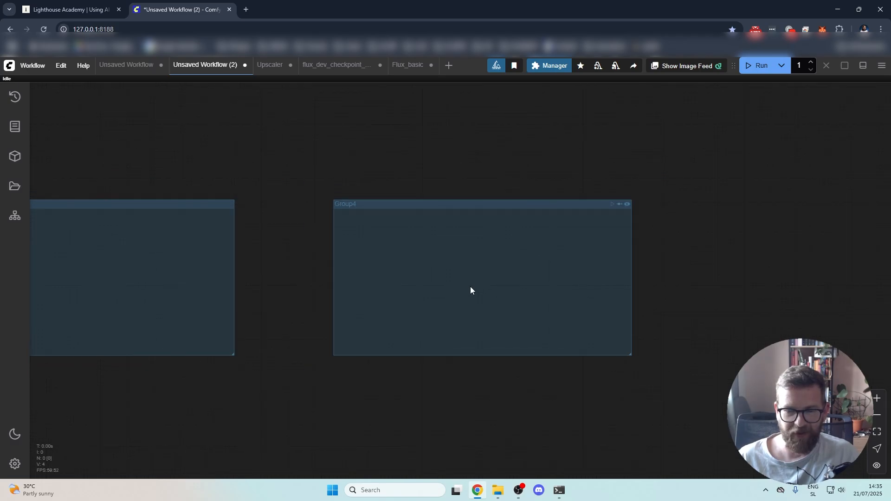
pyautogui.moveTo(409, 323); pyautogui.dragTo(587, 183)
pyautogui.moveTo(353, 248); pyautogui.dragTo(745, 349)
pyautogui.moveTo(382, 293); pyautogui.dragTo(641, 319)
pyautogui.moveTo(241, 286); pyautogui.dragTo(542, 321)
pyautogui.moveTo(174, 299); pyautogui.dragTo(414, 308)
# - Add a Bookmark (rgthree) node and place it just above the upper-left corner of Group1
pyautogui.scroll(4, 403, 315)
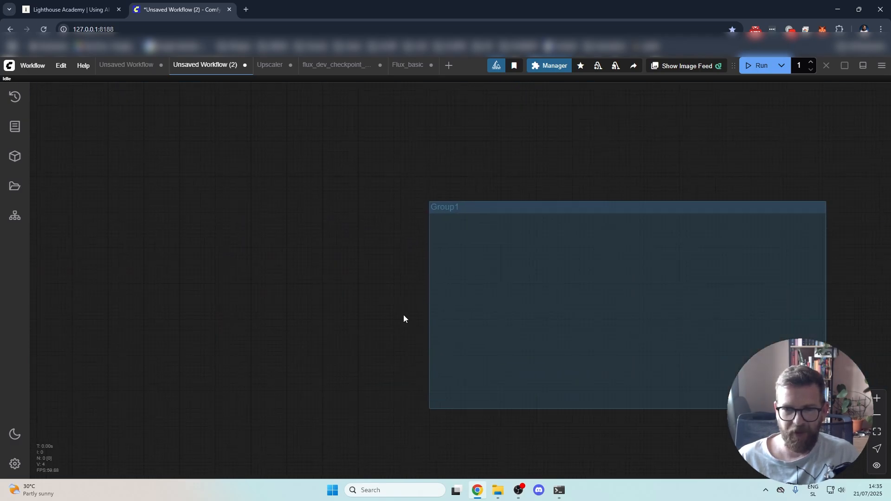
pyautogui.moveTo(393, 225); pyautogui.dragTo(249, 277)
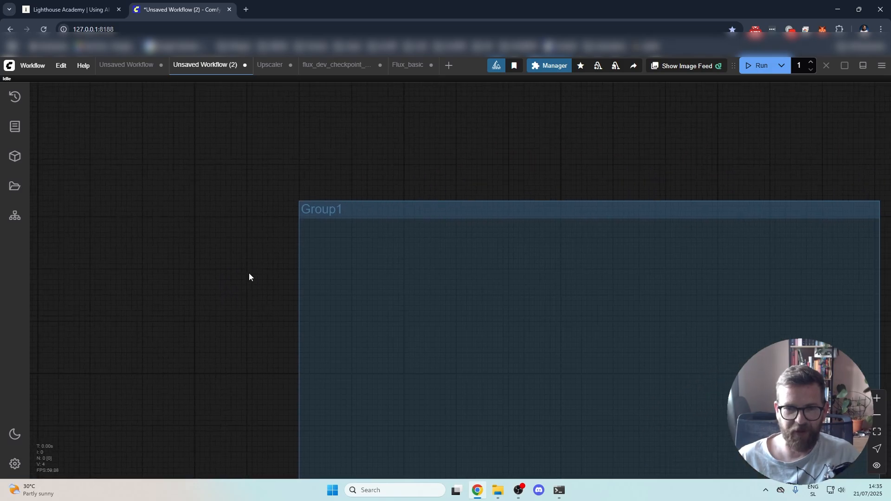
pyautogui.doubleClick(380, 154)
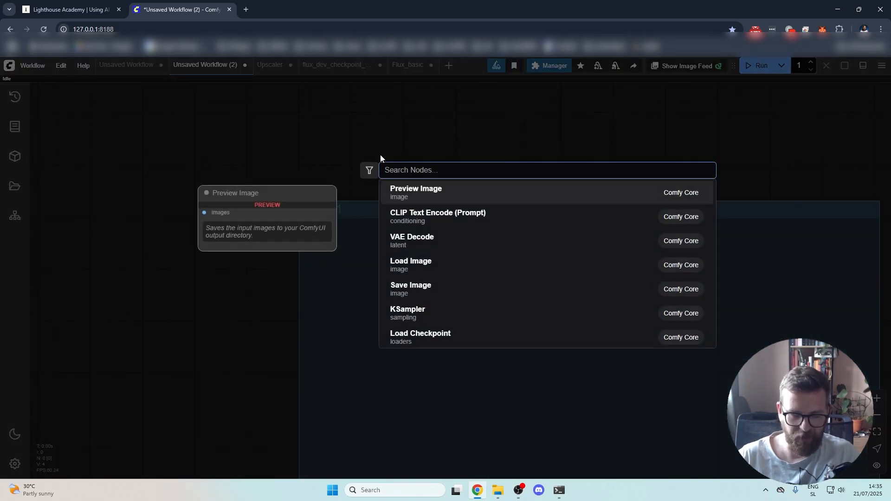
pyautogui.write('bookmar')
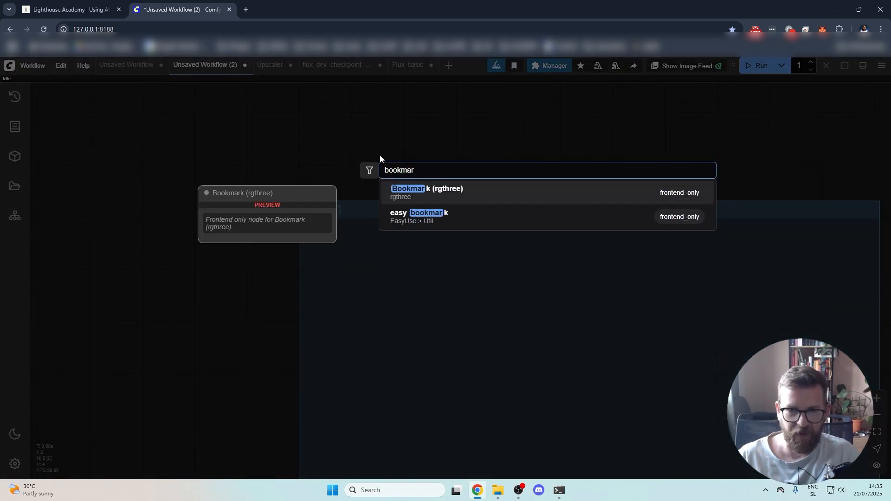
pyautogui.click(491, 193)
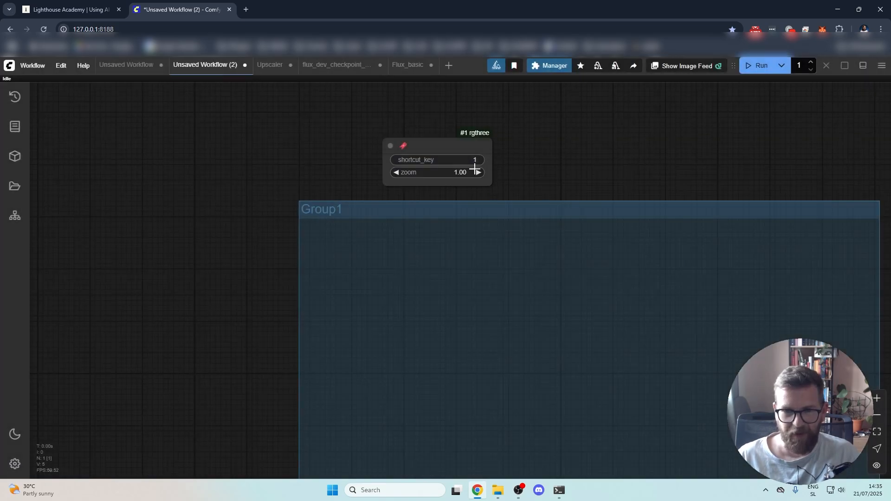
pyautogui.moveTo(435, 148); pyautogui.dragTo(352, 152)
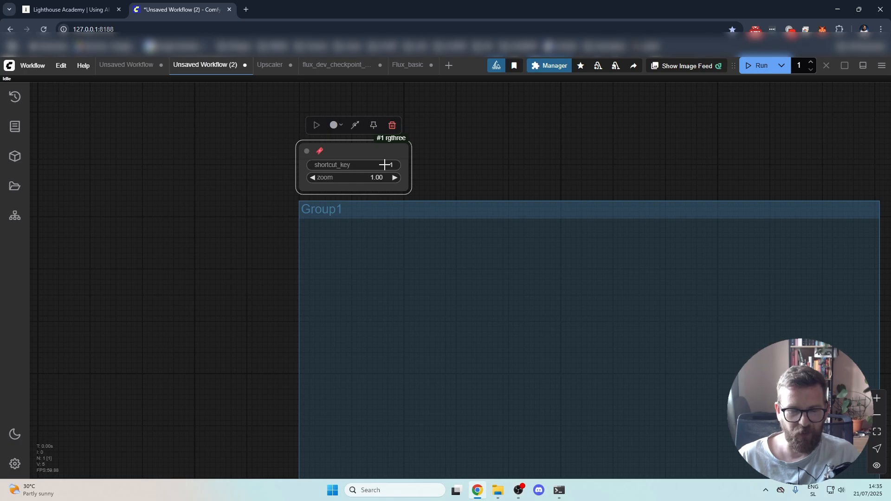
# - Set the Group1 bookmark's zoom to 2.00
pyautogui.scroll(1, 364, 189)
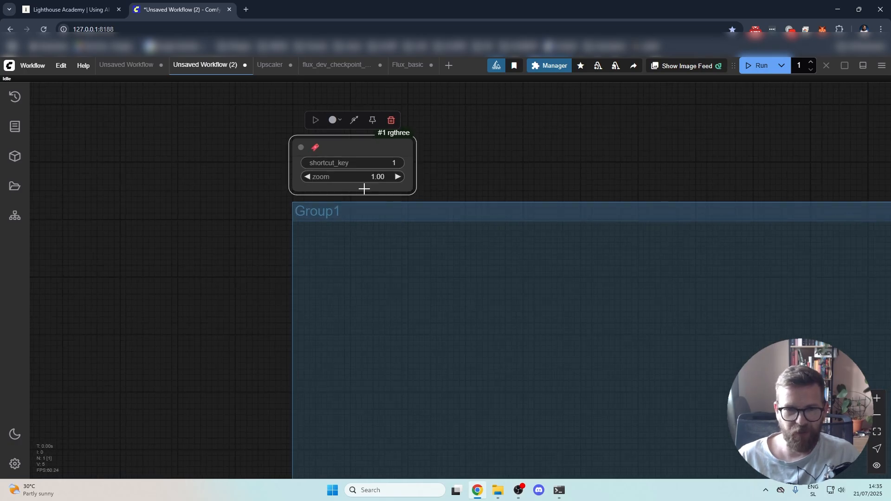
pyautogui.click(384, 177)
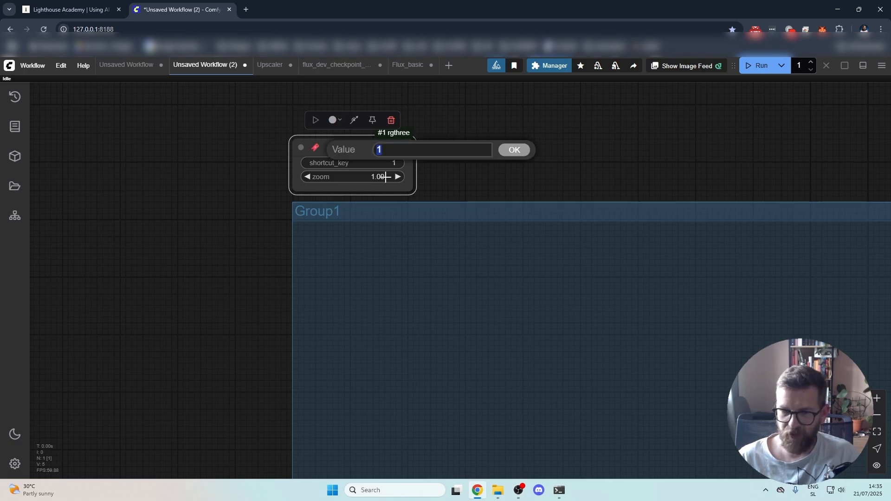
pyautogui.write('2')
pyautogui.press('Return')
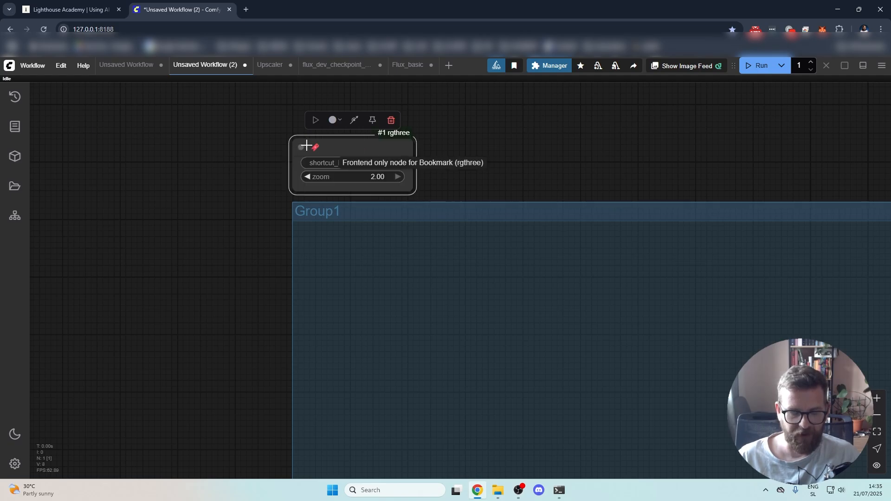
# - Paste a copy of the Group1 bookmark node and place it above the upper-left corner of Group2
pyautogui.moveTo(664, 169); pyautogui.dragTo(245, 186)
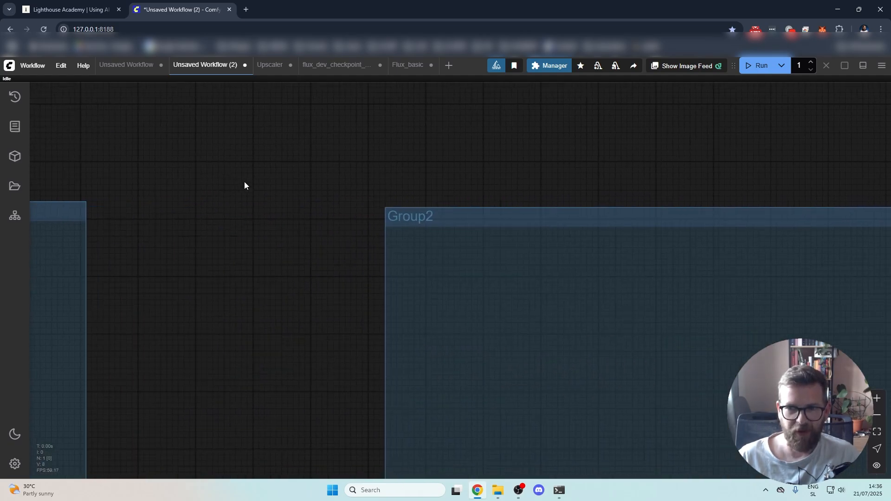
pyautogui.hotkey('ctrl', 'v')
pyautogui.moveTo(499, 170); pyautogui.dragTo(413, 153)
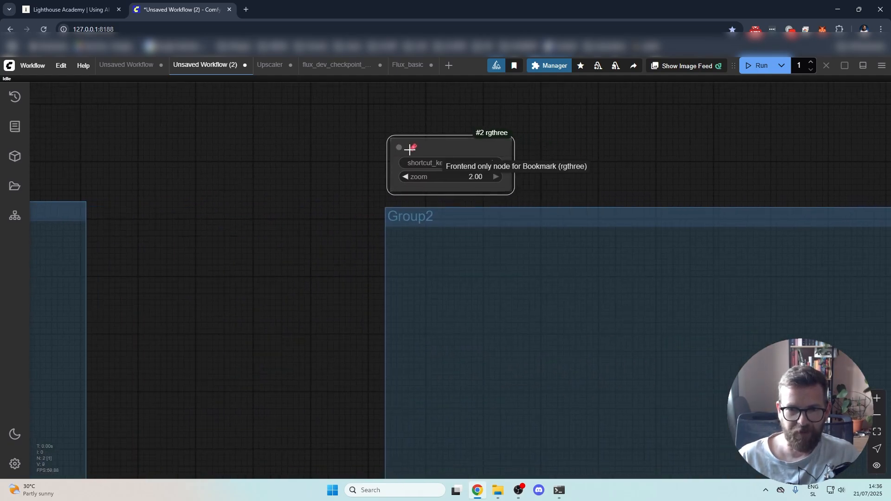
# - Set the Group2 bookmark's shortcut key to 2 and its zoom to 1.5
pyautogui.click(468, 171)
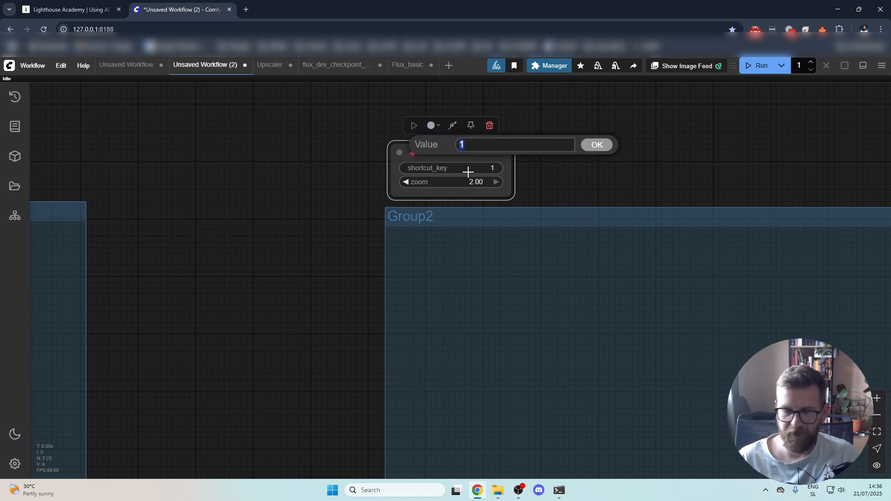
pyautogui.write('2')
pyautogui.press('Return')
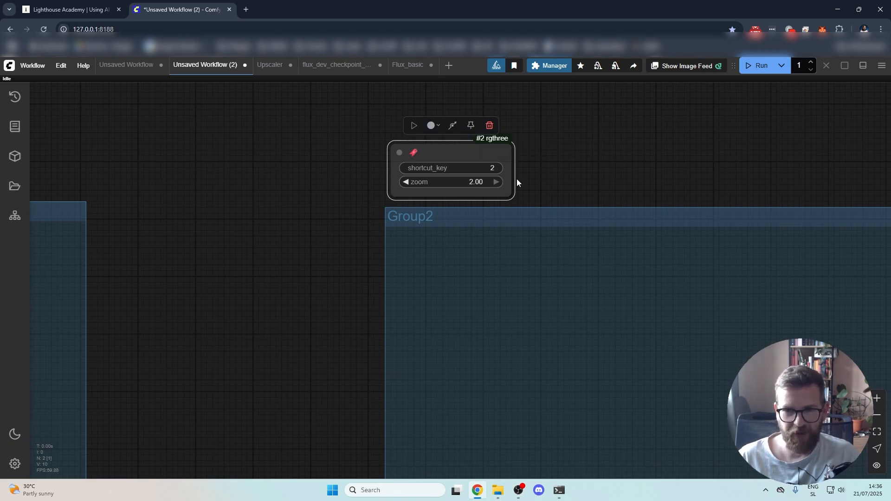
pyautogui.click(474, 182)
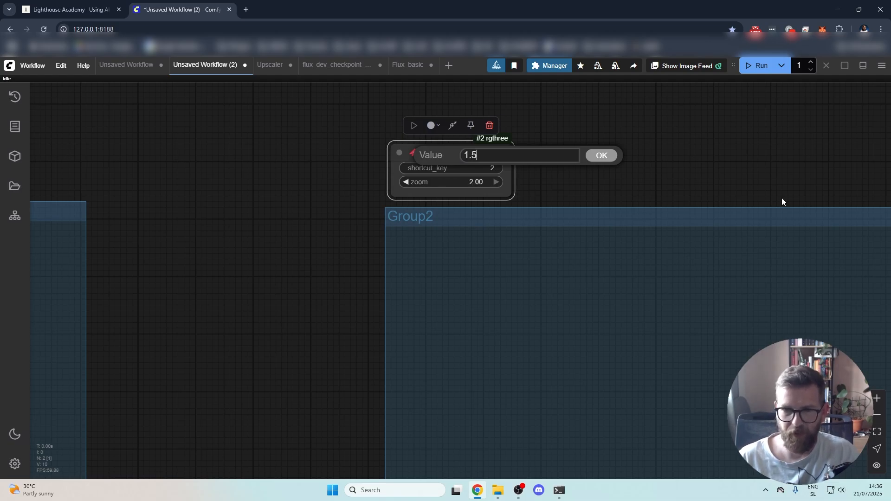
pyautogui.press('Return')
# - Paste another copy of the bookmark node and place it above the upper-left corner of Group3
pyautogui.moveTo(774, 199); pyautogui.dragTo(432, 200)
pyautogui.moveTo(744, 187); pyautogui.dragTo(325, 186)
pyautogui.moveTo(642, 185); pyautogui.dragTo(315, 175)
pyautogui.hotkey('ctrl', 'v')
pyautogui.moveTo(420, 165); pyautogui.dragTo(315, 143)
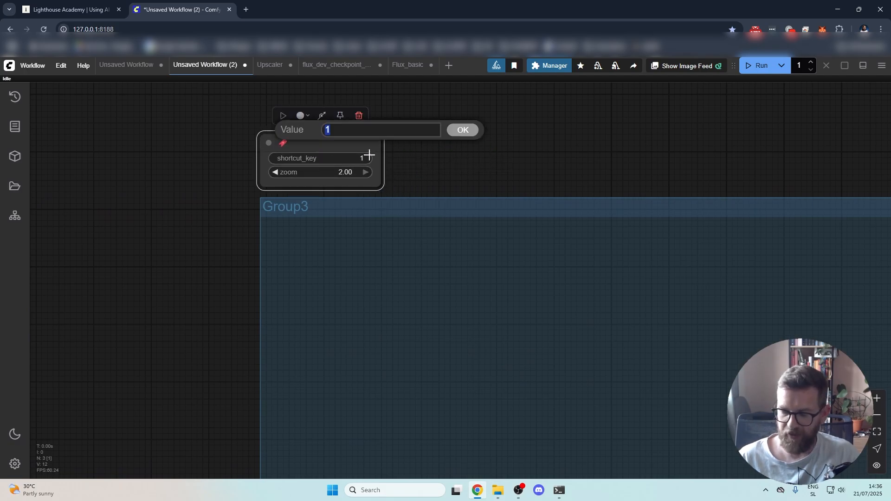
# - Set the Group3 bookmark's shortcut key to 3 and its zoom to 1.00
pyautogui.write('1')
pyautogui.press('Return')
pyautogui.click(346, 173)
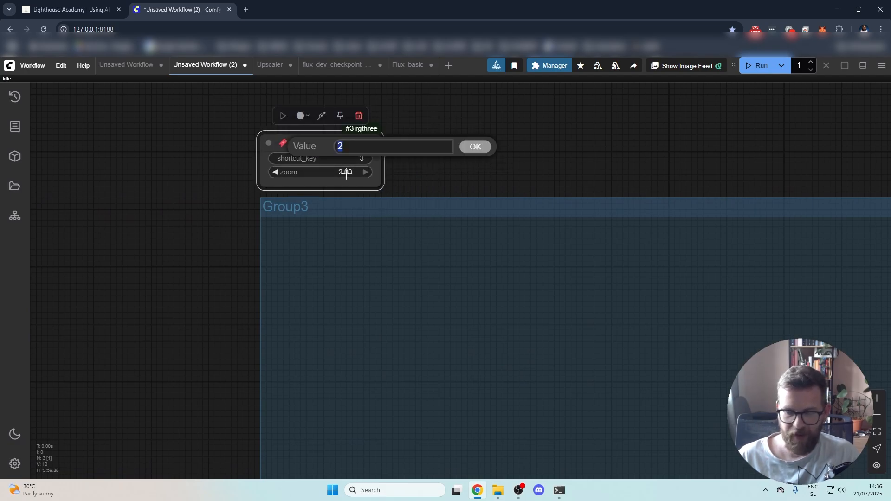
pyautogui.press('Return')
# - Paste another copy of the bookmark node and place it above the upper-left corner of Group4
pyautogui.moveTo(649, 174); pyautogui.dragTo(224, 175)
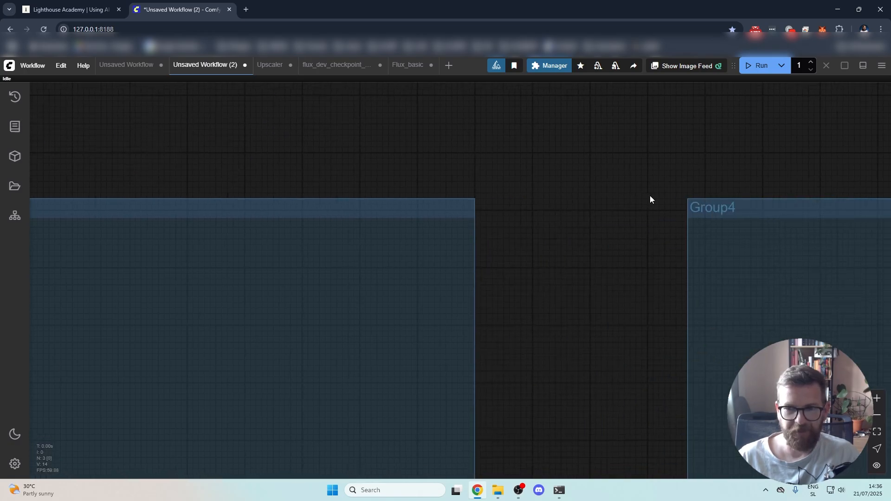
pyautogui.moveTo(882, 188); pyautogui.dragTo(475, 188)
pyautogui.hotkey('ctrl', 'v')
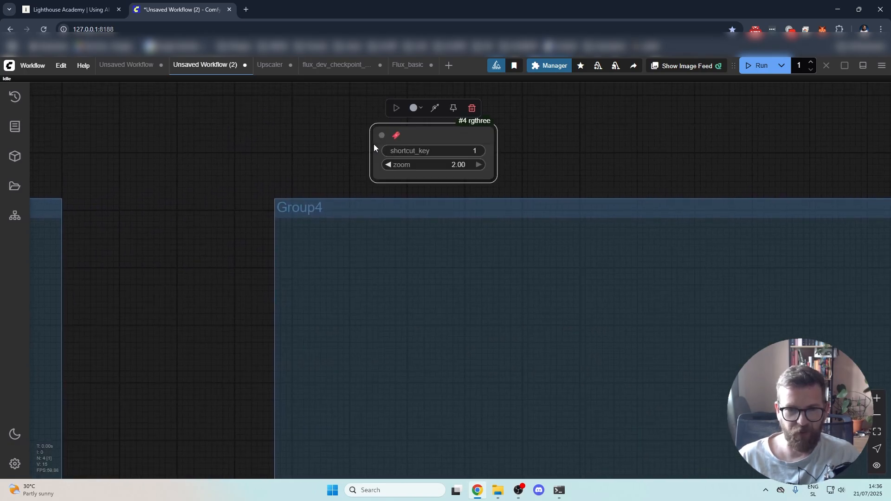
pyautogui.moveTo(427, 138); pyautogui.dragTo(339, 143)
# - Set the Group4 bookmark's shortcut key to 4 and its zoom to 2.00
pyautogui.click(370, 154)
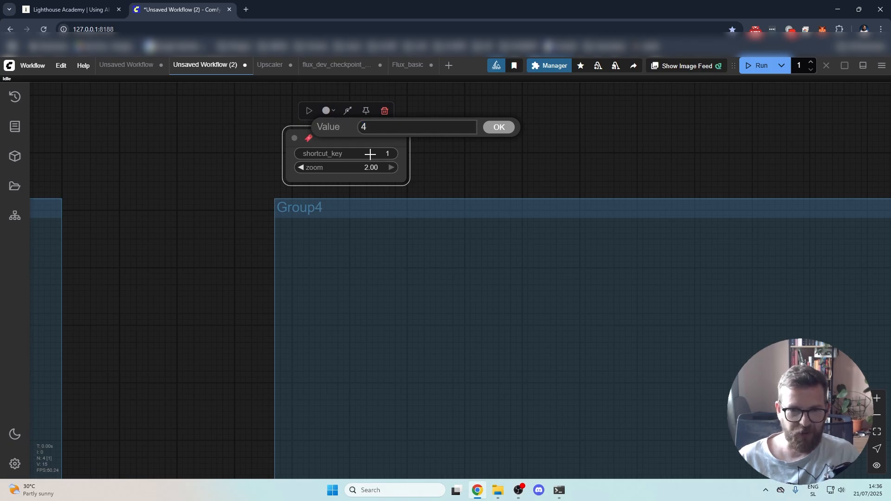
pyautogui.press('Return')
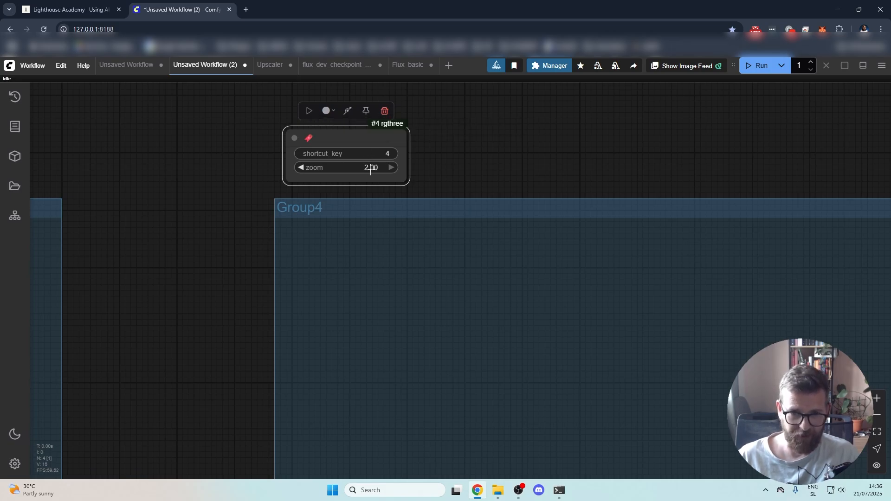
pyautogui.click(370, 170)
pyautogui.write('1.5')
pyautogui.press('Return')
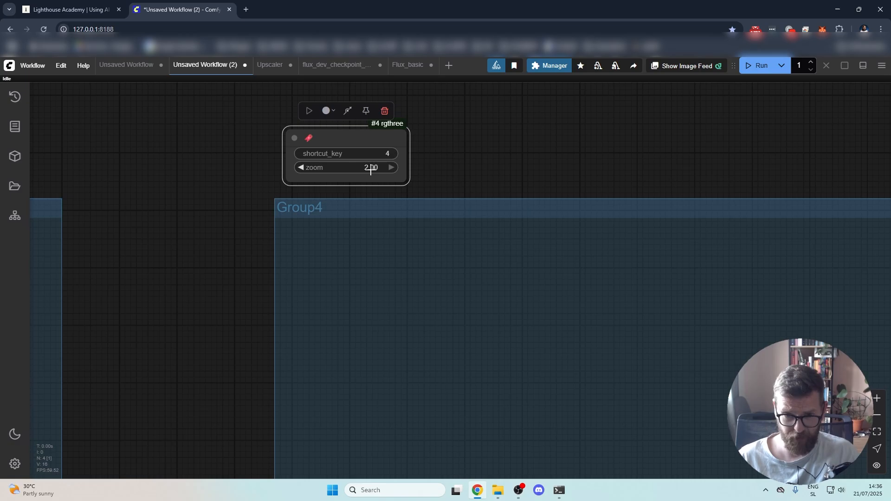
# - Collapse all four bookmark nodes, working back from Group4 through Group3 and Group2 to Group1
pyautogui.click(294, 138)
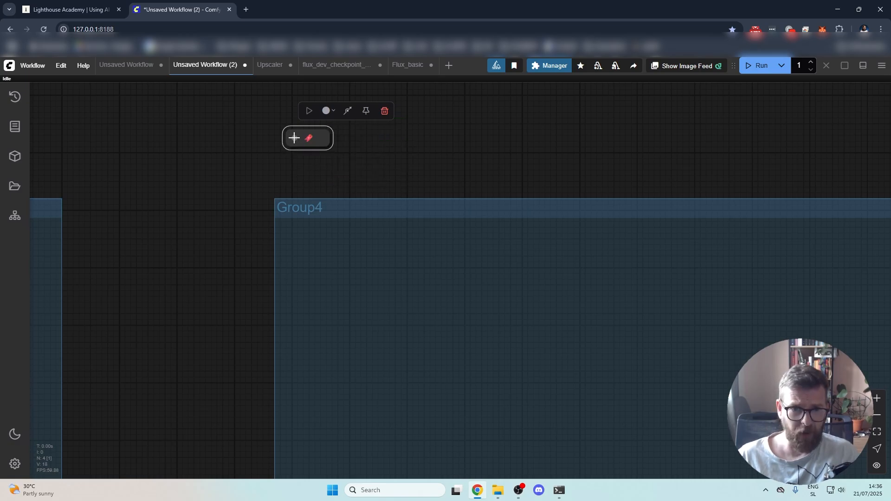
pyautogui.moveTo(171, 184); pyautogui.dragTo(686, 216)
pyautogui.moveTo(209, 170); pyautogui.dragTo(551, 186)
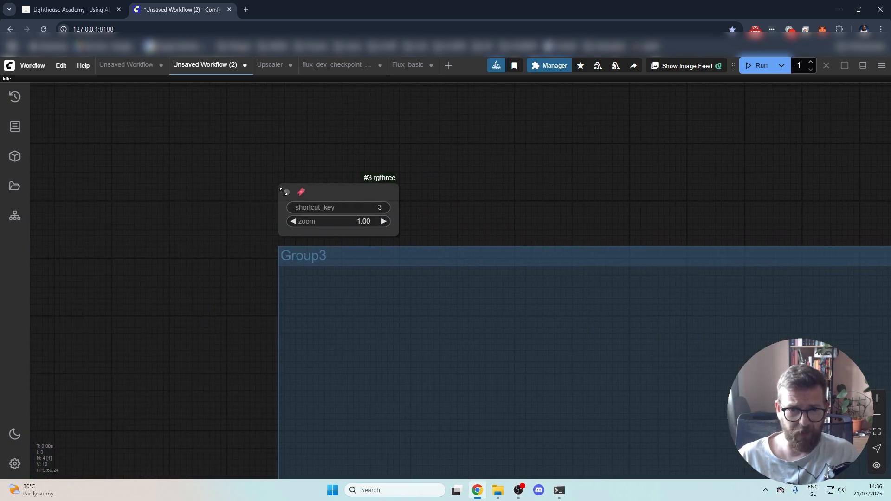
pyautogui.click(283, 191)
pyautogui.moveTo(169, 190); pyautogui.dragTo(557, 201)
pyautogui.moveTo(112, 176); pyautogui.dragTo(546, 174)
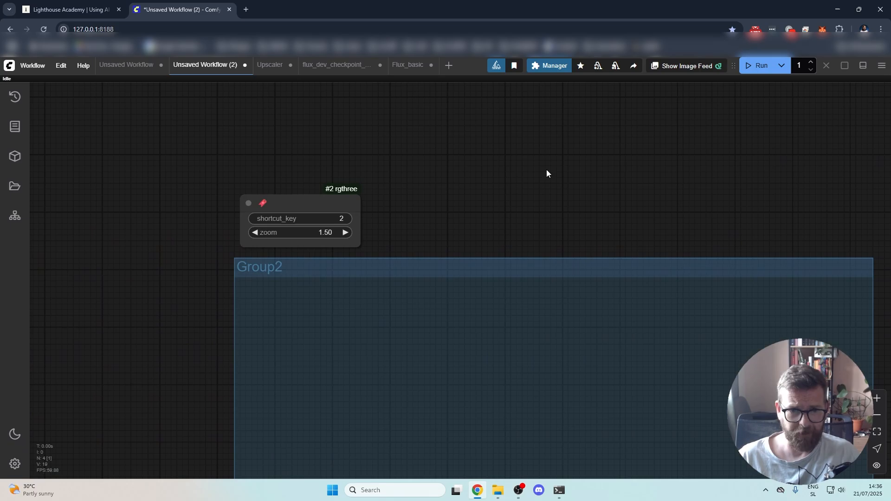
pyautogui.click(248, 203)
pyautogui.moveTo(152, 201); pyautogui.dragTo(621, 198)
pyautogui.moveTo(216, 177); pyautogui.dragTo(677, 197)
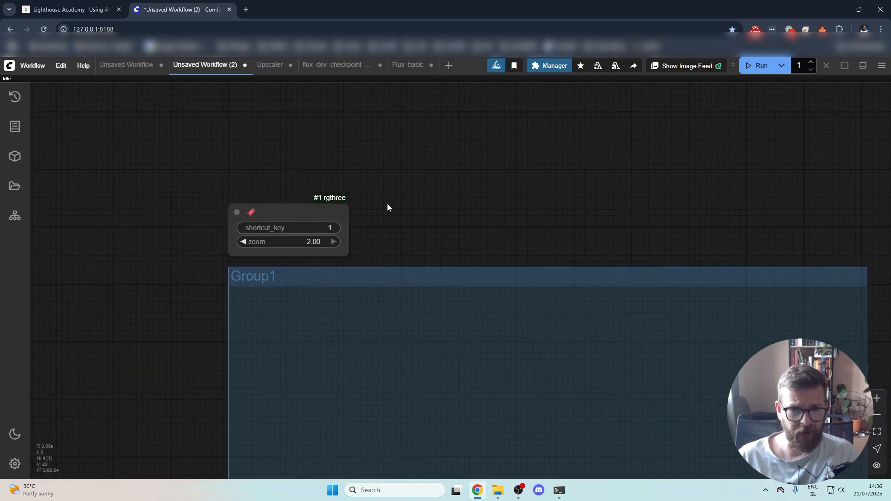
pyautogui.click(238, 211)
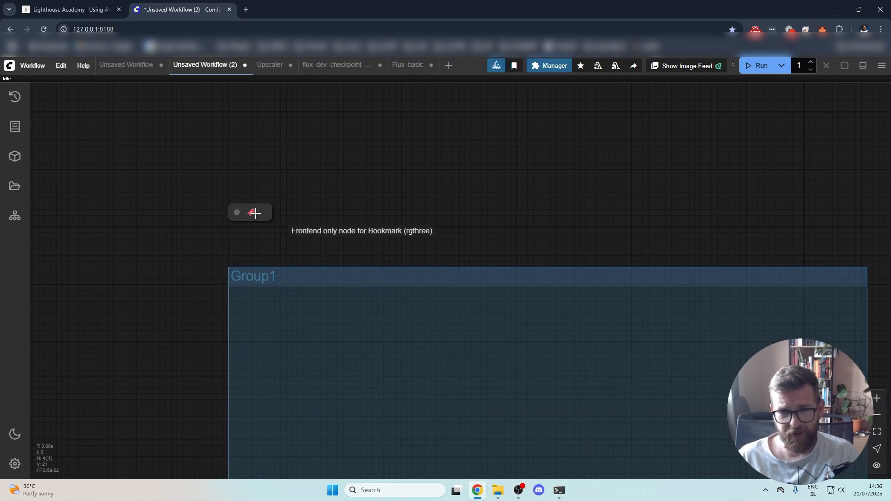
# - Pin the collapsed bookmark node above Group1 and check that it stays fixed in place
pyautogui.rightClick(256, 213)
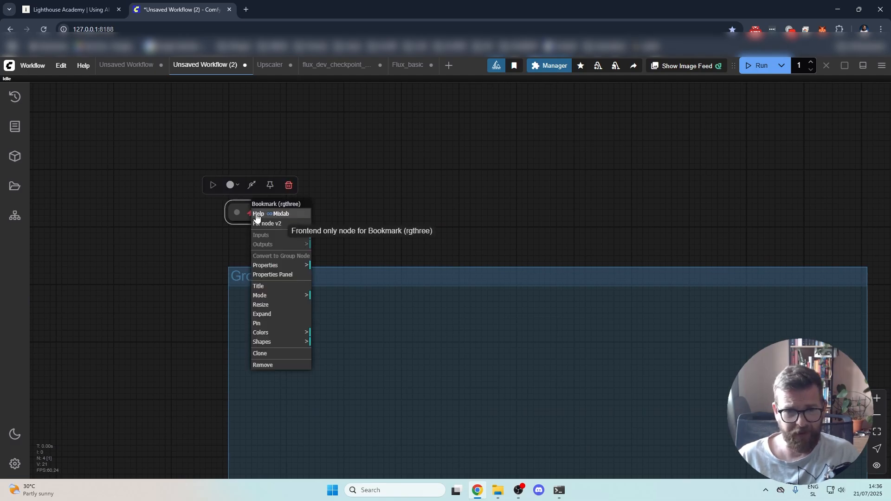
pyautogui.click(271, 325)
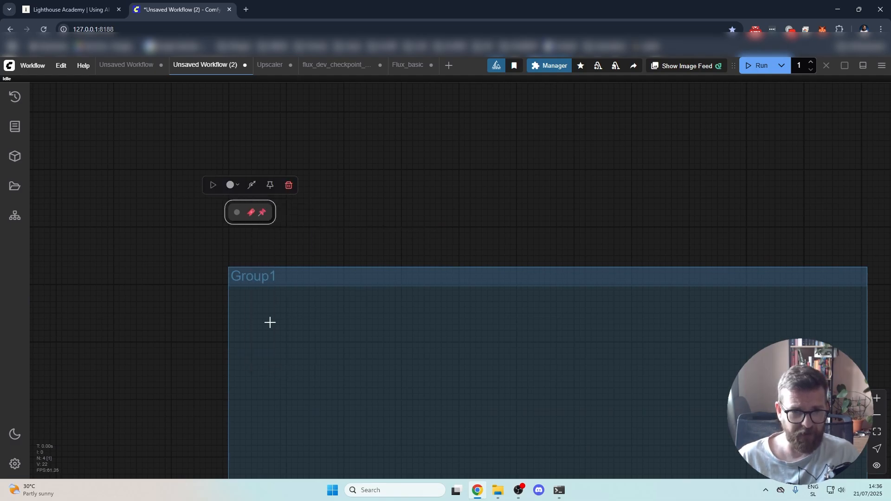
pyautogui.click(630, 205)
pyautogui.click(255, 213)
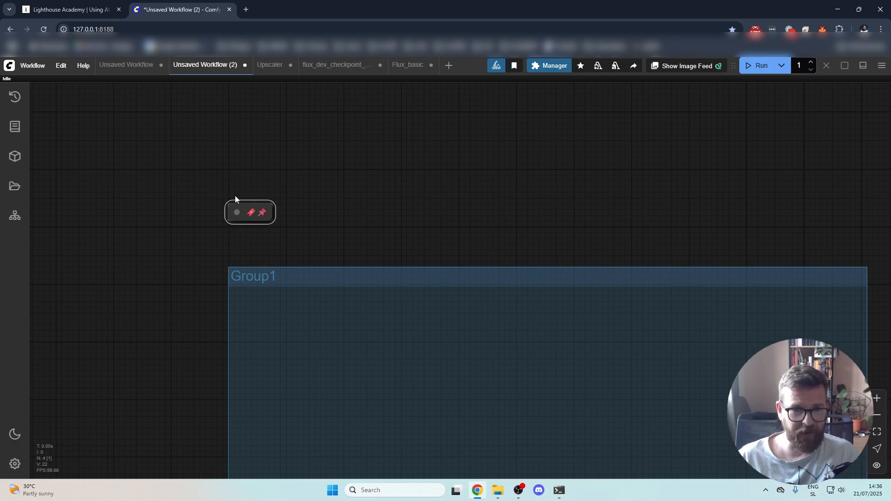
pyautogui.click(241, 232)
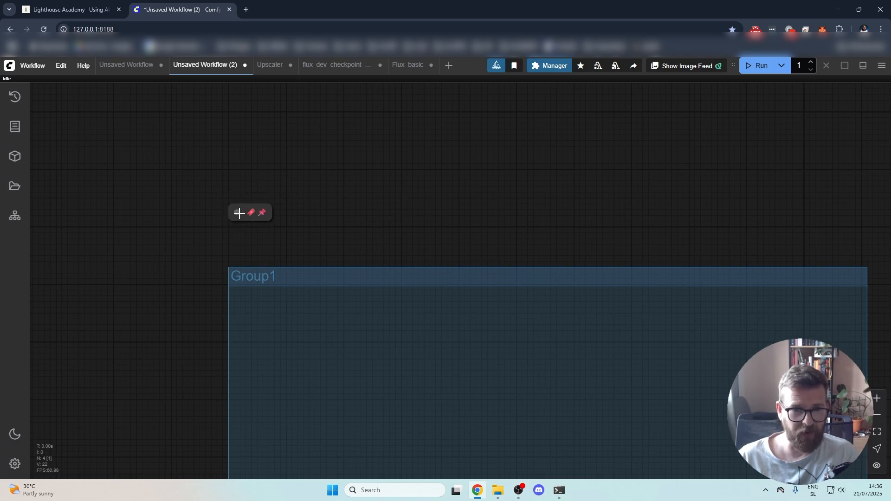
pyautogui.click(242, 214)
pyautogui.click(438, 240)
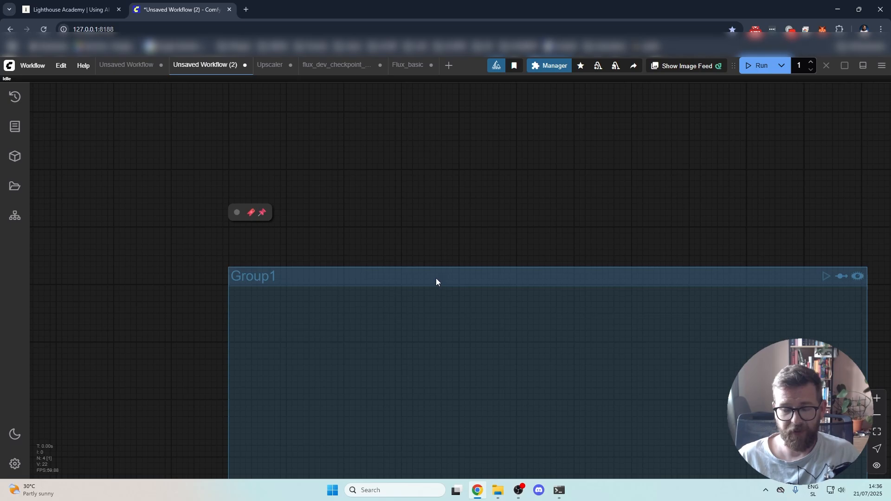
# - Pin Group1 and Group2 so they stay fixed on the canvas
pyautogui.scroll(-2, 436, 278)
pyautogui.moveTo(498, 296); pyautogui.dragTo(466, 264)
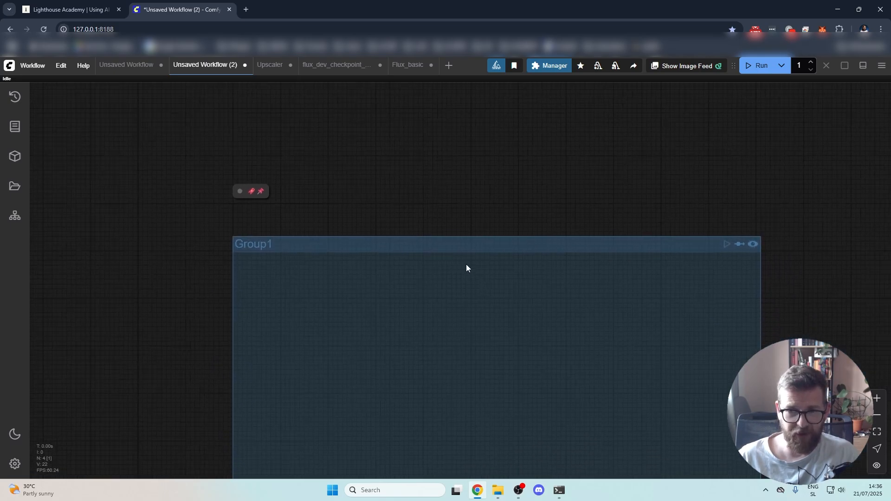
pyautogui.rightClick(303, 223)
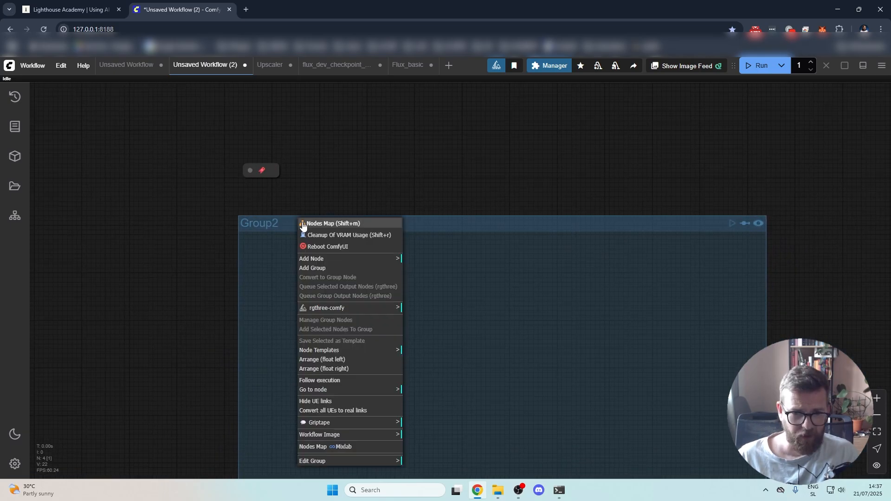
pyautogui.click(349, 461)
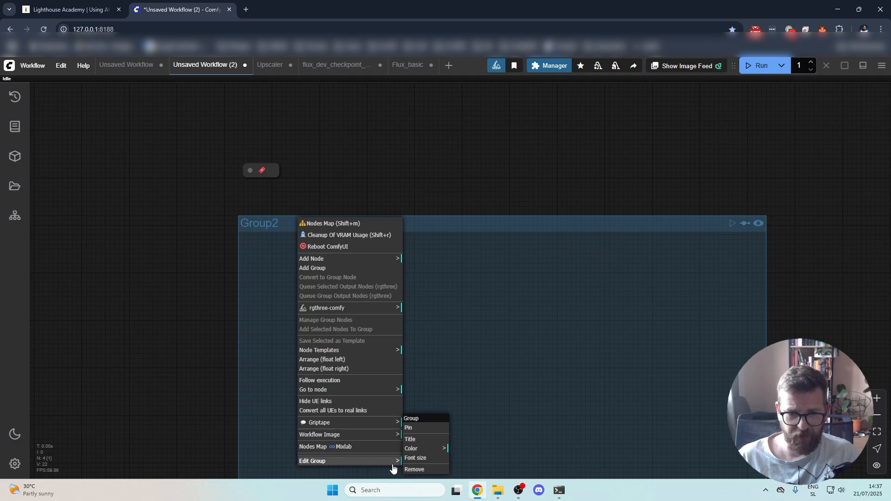
pyautogui.click(420, 427)
# - Pin Group3 in its place on the canvas
pyautogui.moveTo(560, 329); pyautogui.dragTo(105, 330)
pyautogui.moveTo(532, 327); pyautogui.dragTo(254, 355)
pyautogui.rightClick(378, 252)
pyautogui.click(417, 471)
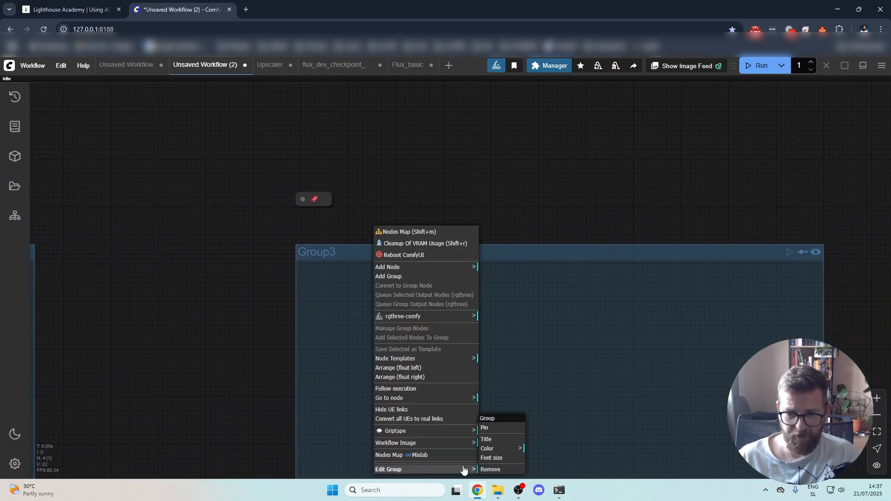
pyautogui.click(484, 427)
# - Pin Group4 in its place on the canvas
pyautogui.moveTo(741, 334); pyautogui.dragTo(255, 318)
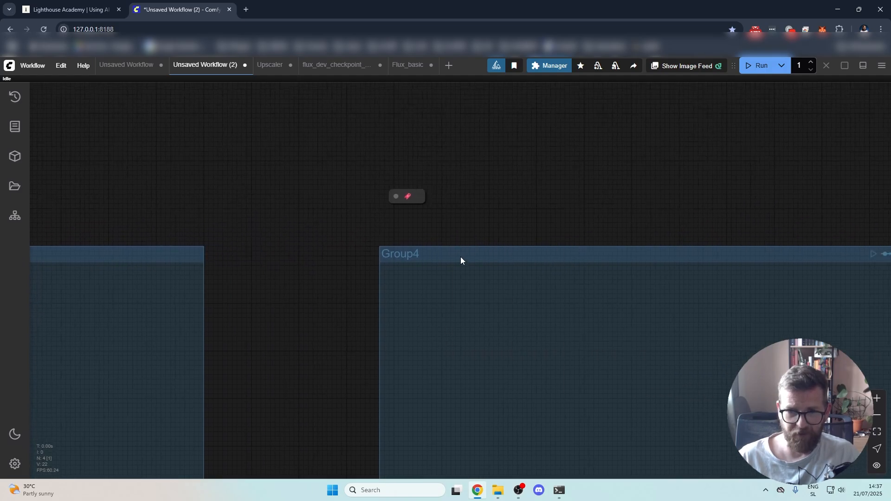
pyautogui.rightClick(461, 257)
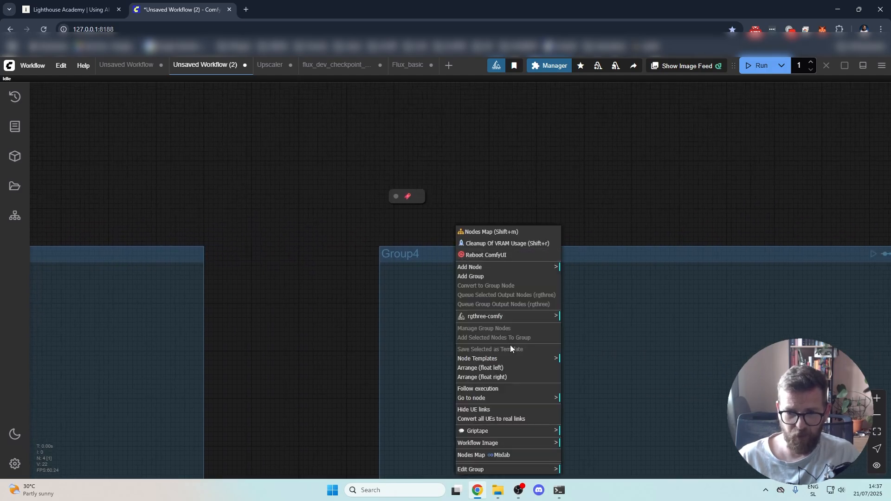
pyautogui.click(519, 470)
pyautogui.click(587, 429)
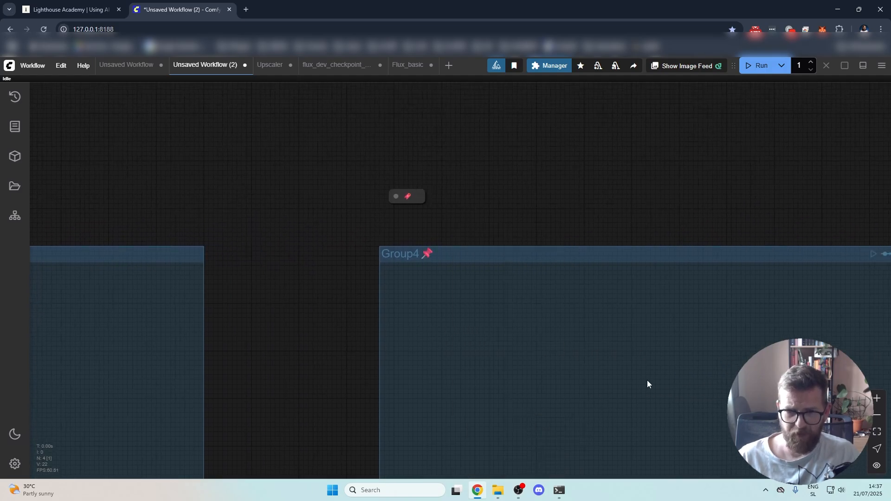
# - Test the bookmark shortcuts by jumping to Group2, Group3 and Group4 in turn
pyautogui.moveTo(648, 380); pyautogui.dragTo(474, 318)
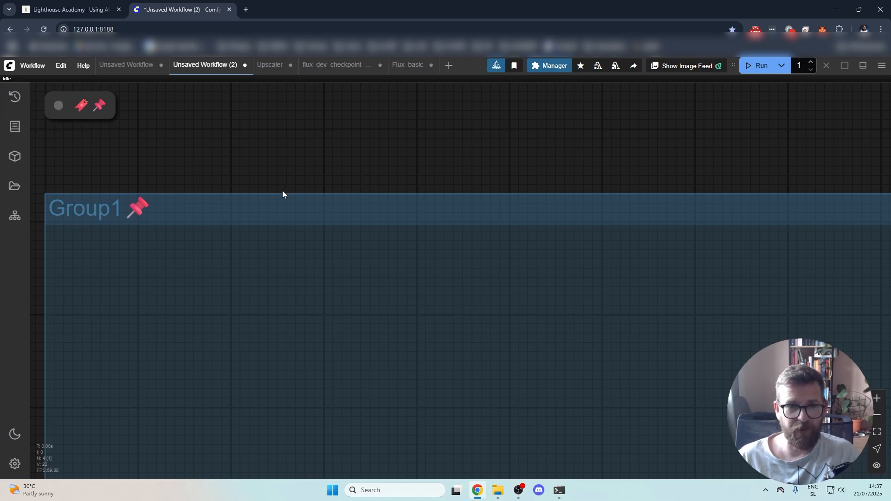
pyautogui.press('2')
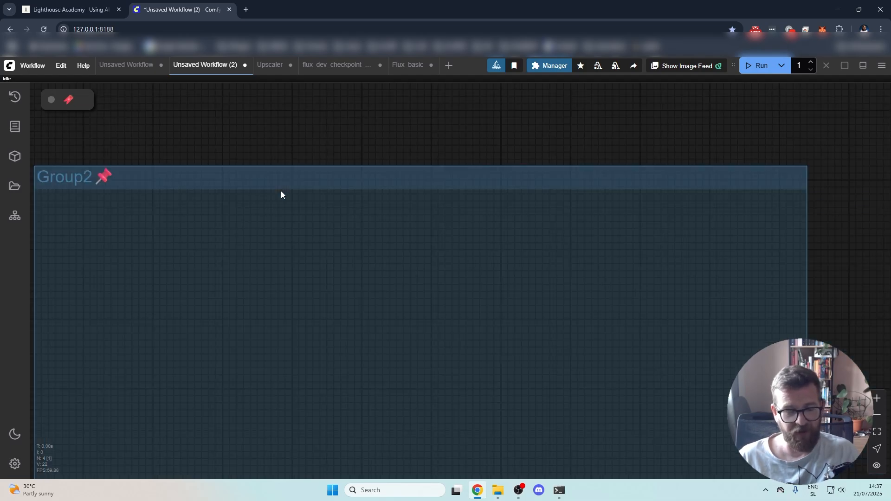
pyautogui.press('3')
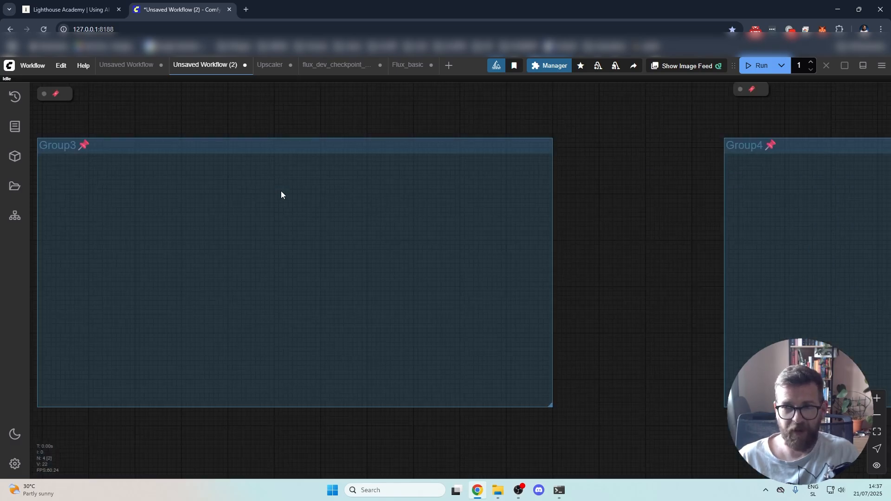
pyautogui.press('4')
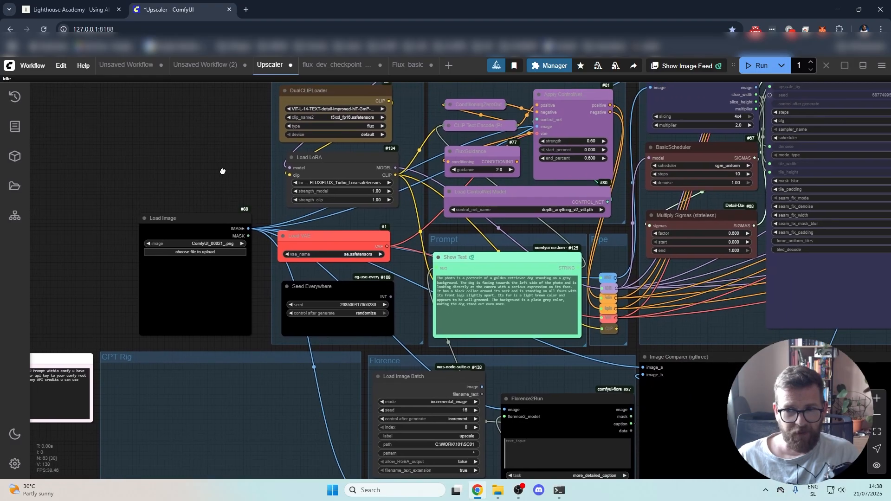
# - With the Upscaler workflow open, set the color palette to Github in the appearance settings and close the settings
pyautogui.moveTo(223, 171); pyautogui.dragTo(324, 197)
pyautogui.scroll(-2, 324, 197)
pyautogui.moveTo(322, 146); pyautogui.dragTo(269, 157)
pyautogui.moveTo(222, 189); pyautogui.dragTo(261, 179)
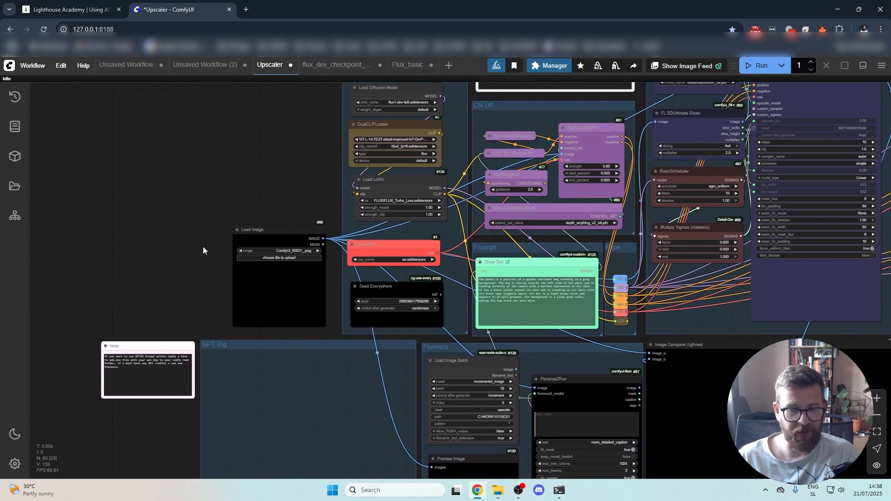
pyautogui.click(15, 464)
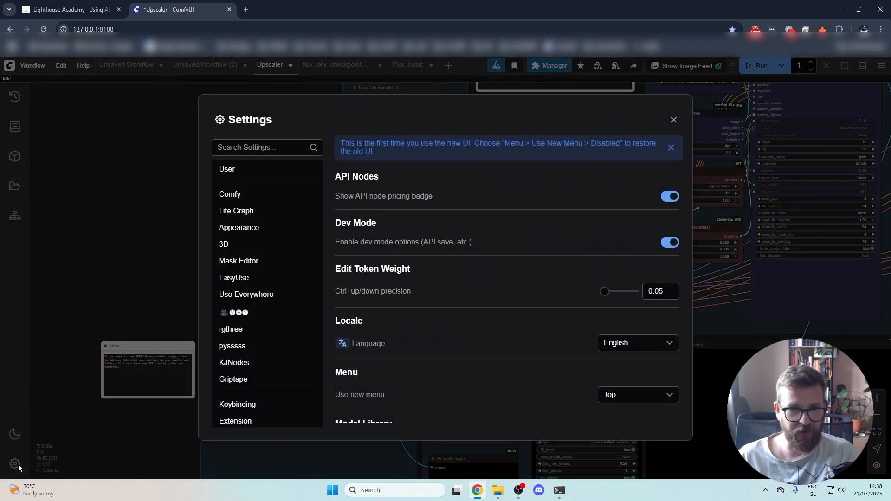
pyautogui.click(262, 231)
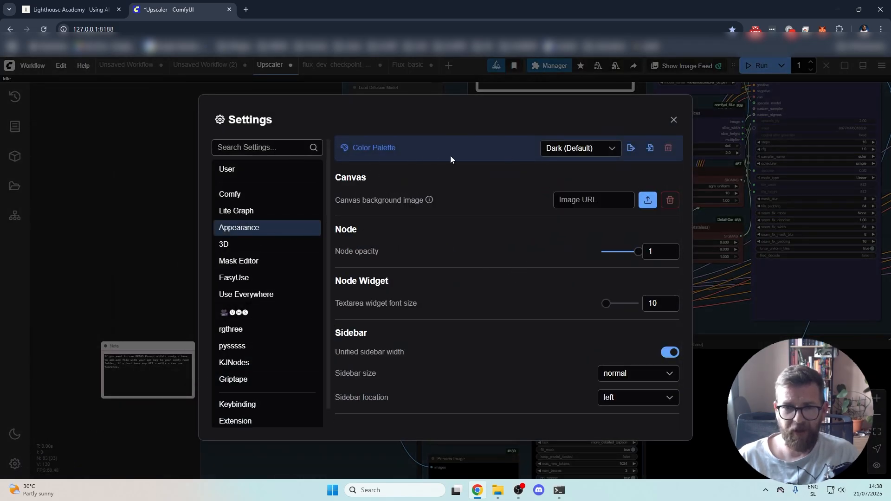
pyautogui.click(589, 152)
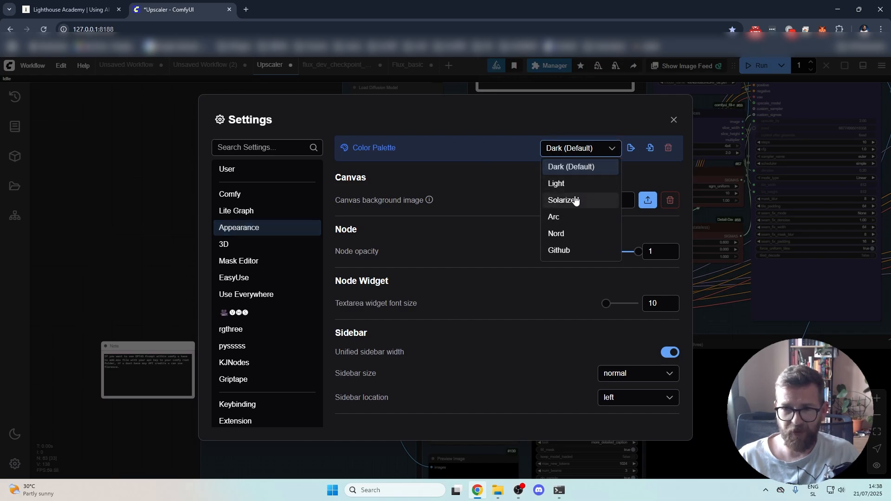
pyautogui.click(570, 251)
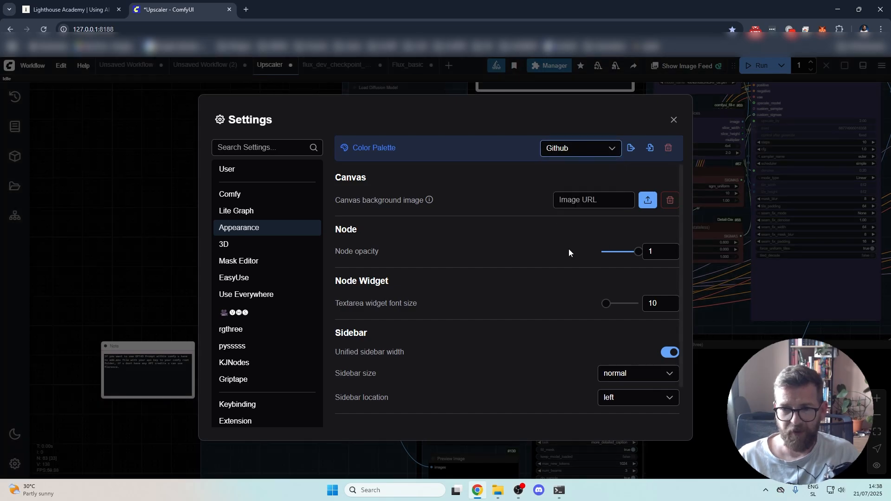
pyautogui.click(121, 218)
# - Look over the Upscaler workflow's nodes, groups and links in the Github color palette
pyautogui.scroll(4, 276, 298)
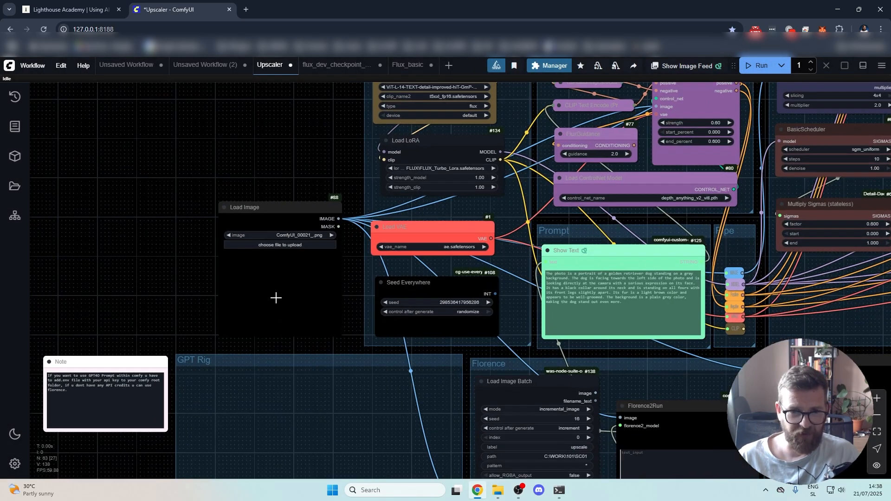
pyautogui.scroll(-2, 275, 297)
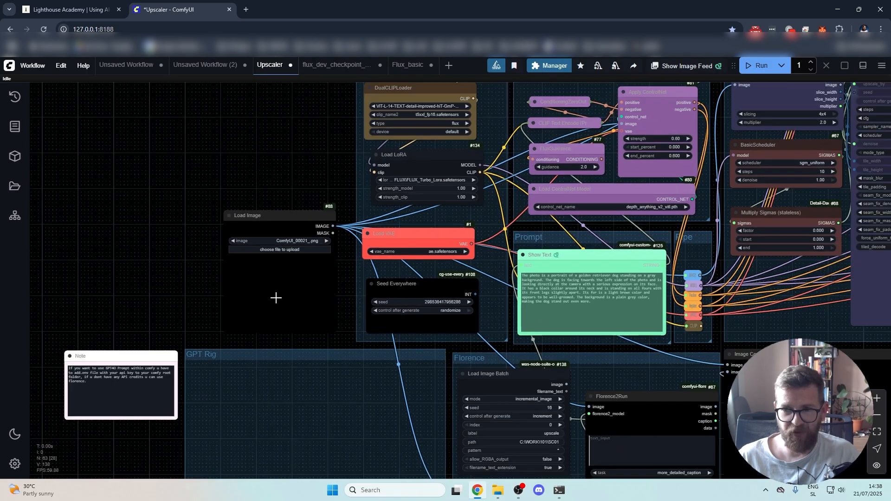
pyautogui.moveTo(645, 191); pyautogui.dragTo(501, 283)
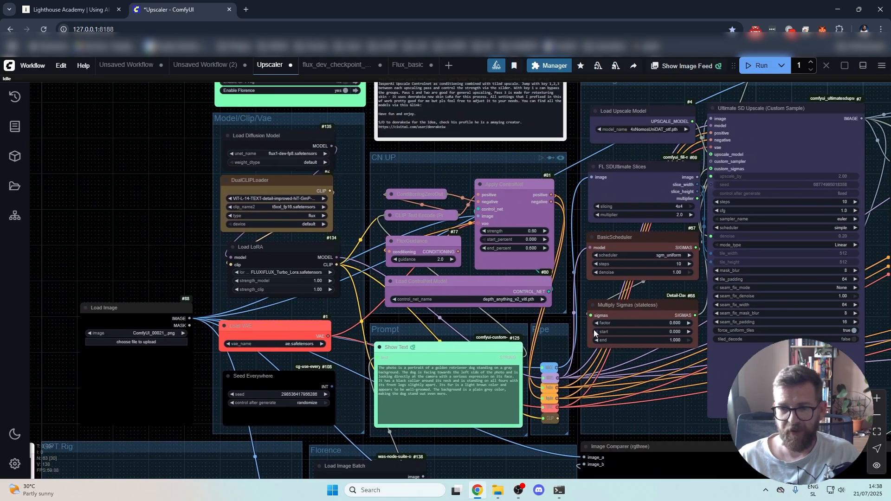
pyautogui.moveTo(574, 335); pyautogui.dragTo(537, 247)
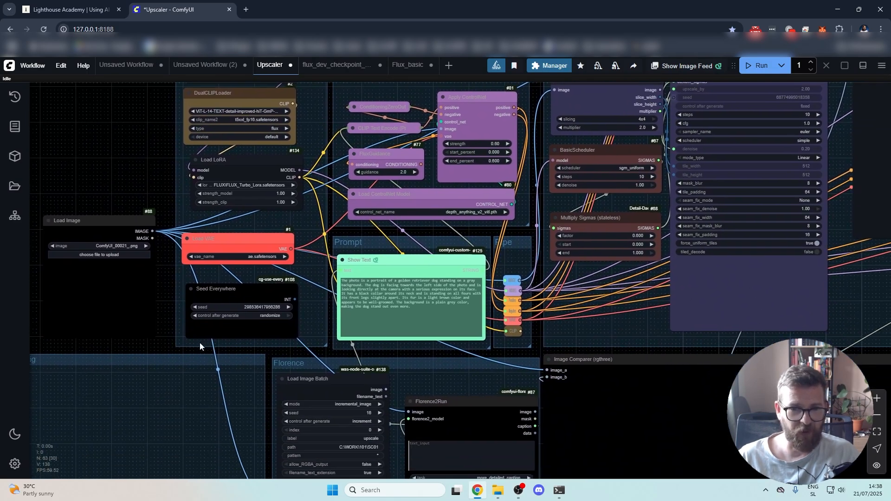
pyautogui.moveTo(200, 343); pyautogui.dragTo(333, 300)
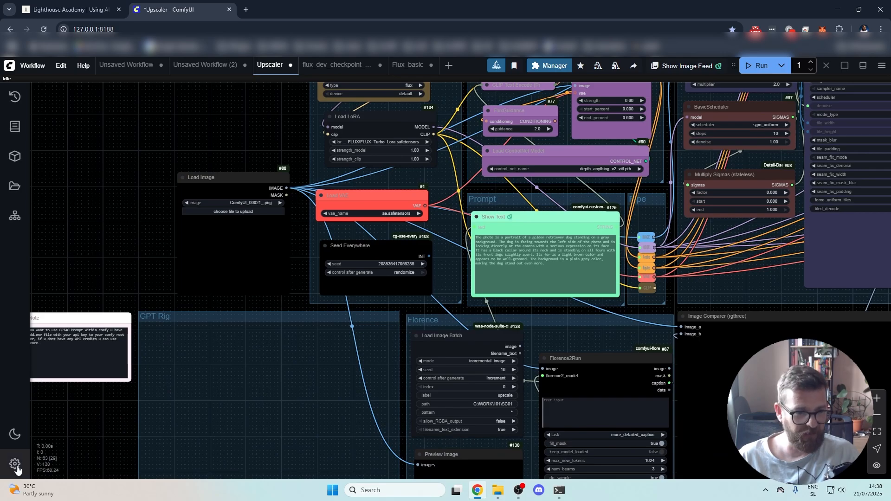
pyautogui.click(15, 464)
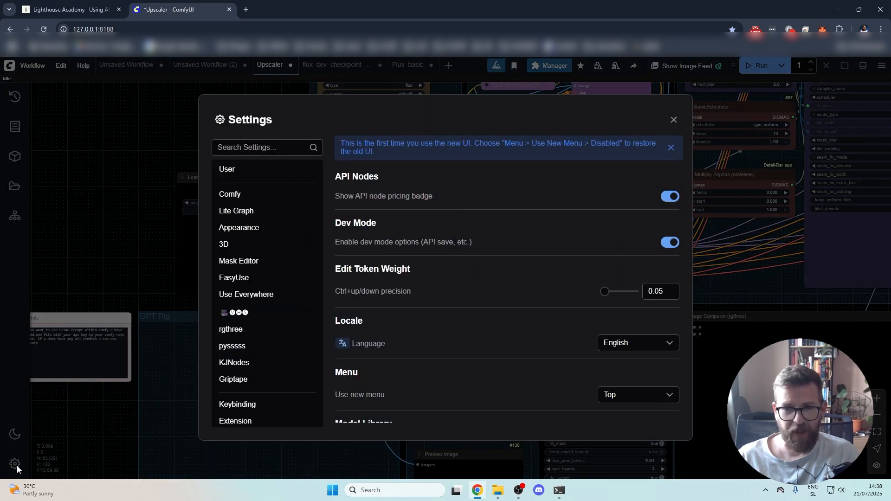
pyautogui.click(134, 198)
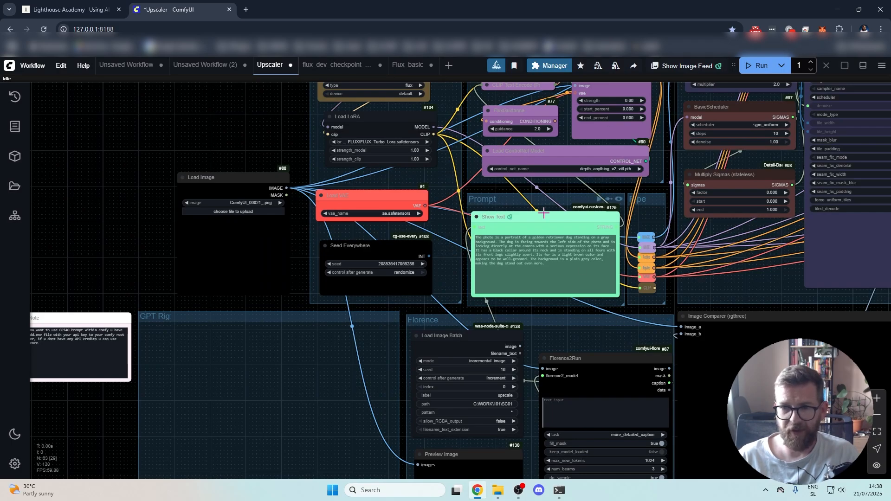
pyautogui.moveTo(524, 216); pyautogui.dragTo(483, 250)
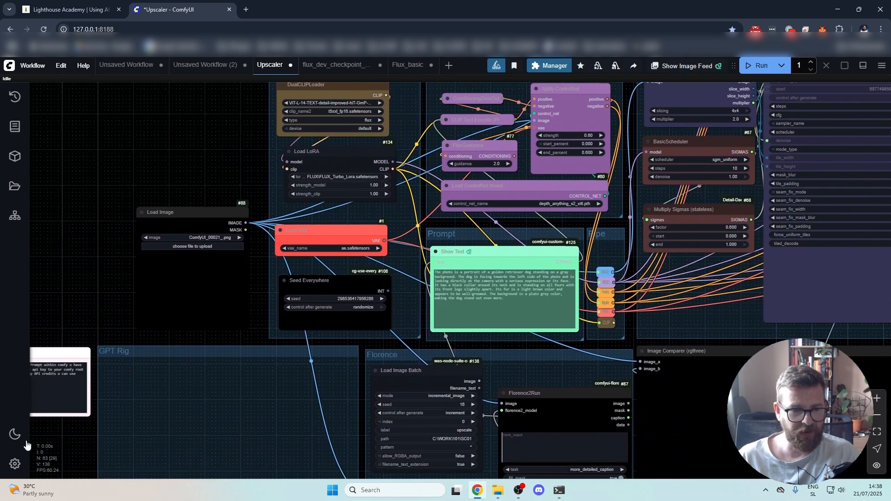
# - Set the Lite Graph link render mode to Straight and close the settings
pyautogui.click(15, 465)
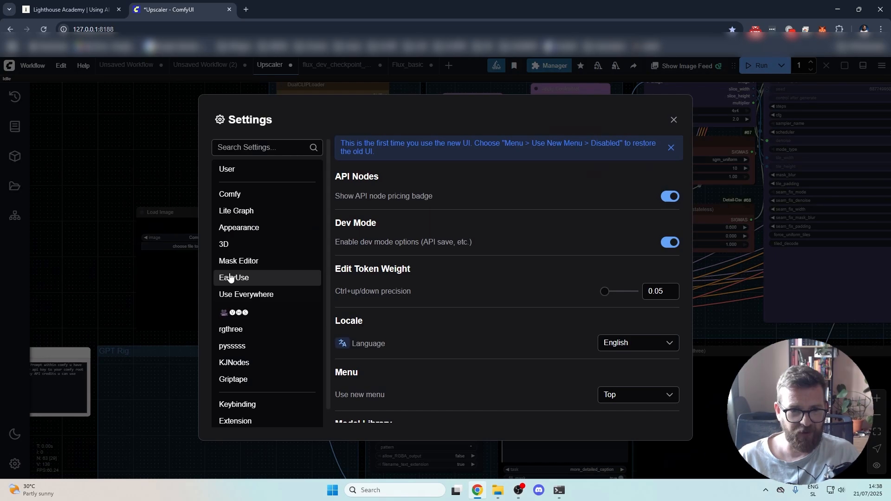
pyautogui.click(244, 213)
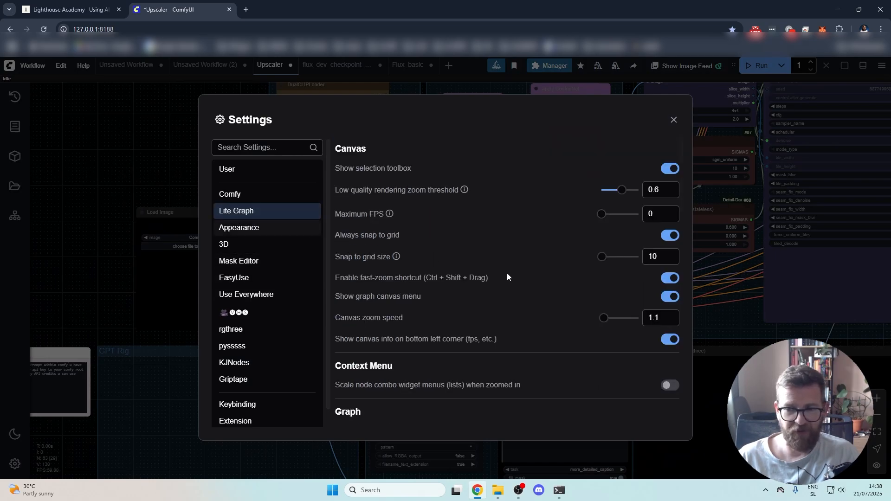
pyautogui.scroll(-2, 516, 280)
pyautogui.scroll(-2, 518, 288)
pyautogui.click(625, 250)
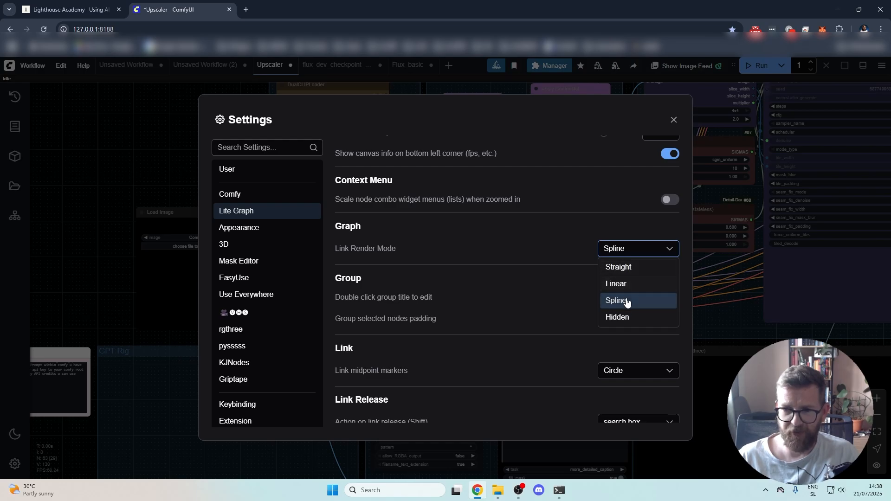
pyautogui.click(625, 267)
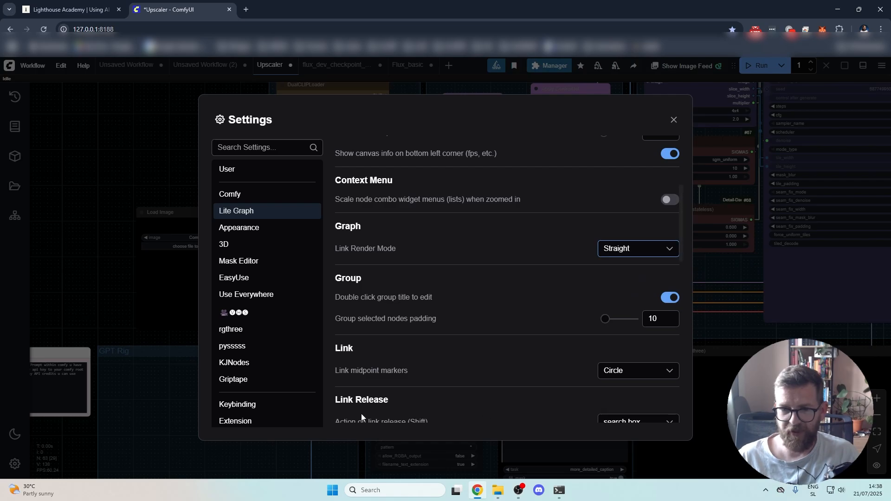
pyautogui.click(79, 265)
# - Examine how the straight links run between the nodes of the Upscaler workflow's upscale passes
pyautogui.moveTo(690, 264); pyautogui.dragTo(505, 375)
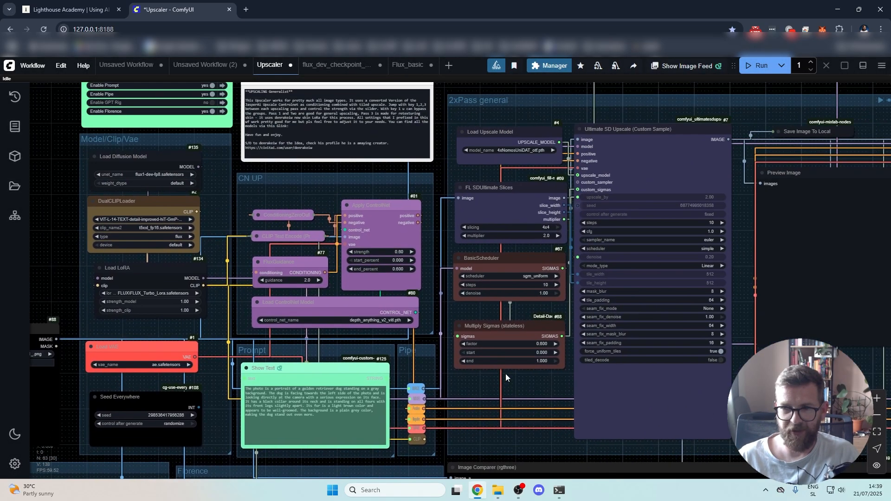
pyautogui.moveTo(596, 268); pyautogui.dragTo(349, 383)
pyautogui.moveTo(632, 465); pyautogui.dragTo(398, 284)
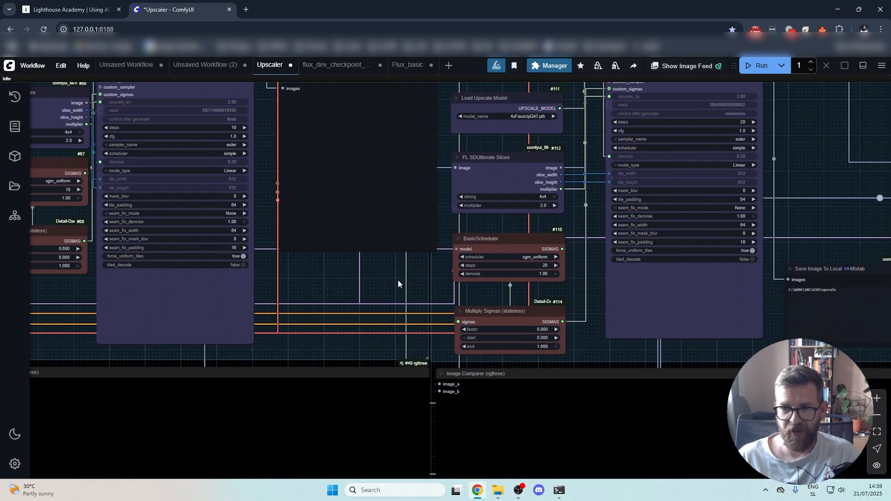
# - Trace the straight links from the 2x skin enhancer pass back through the first upscale pass to the Prompt and Model/Clip/Vae groups
pyautogui.moveTo(606, 272); pyautogui.dragTo(497, 363)
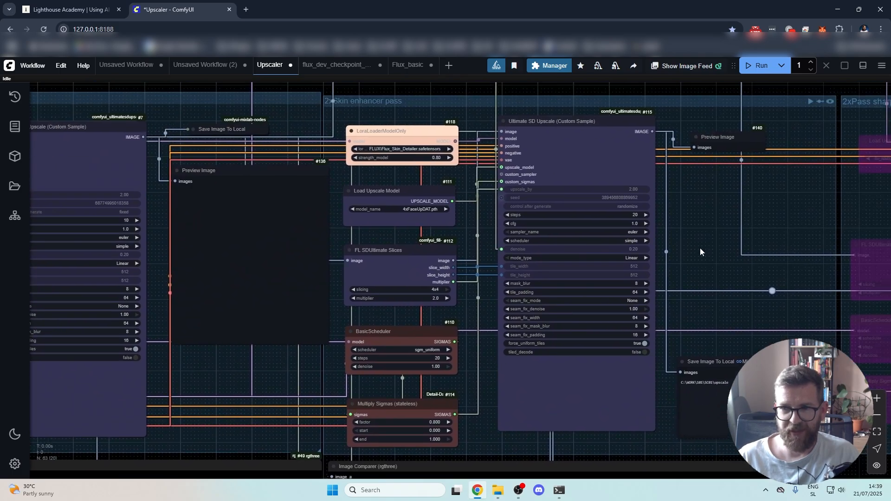
pyautogui.moveTo(700, 248); pyautogui.dragTo(633, 281)
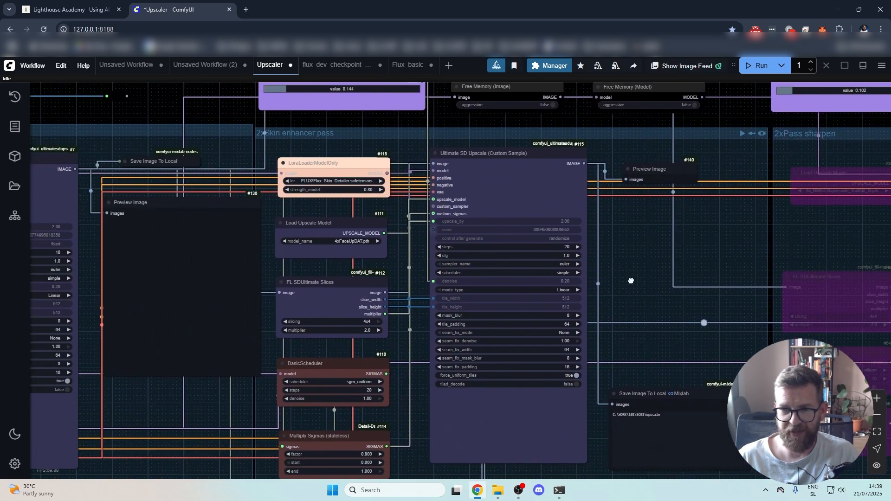
pyautogui.moveTo(235, 324); pyautogui.dragTo(580, 292)
pyautogui.moveTo(469, 323); pyautogui.dragTo(805, 306)
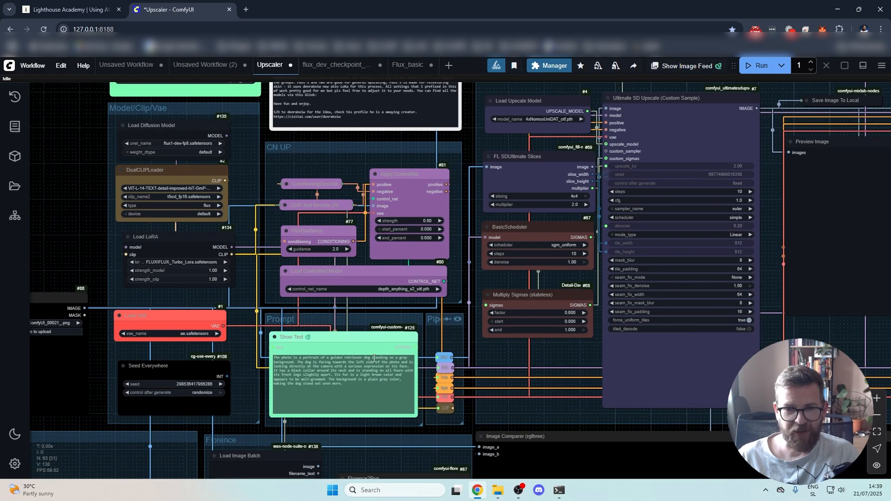
pyautogui.moveTo(250, 371); pyautogui.dragTo(528, 311)
# - Set the Lite Graph link render mode to Linear and close the settings
pyautogui.click(15, 465)
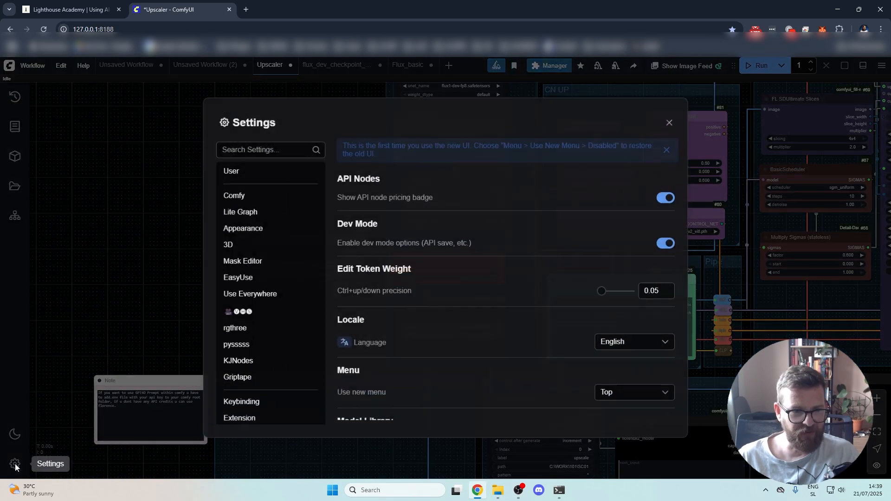
pyautogui.scroll(-2, 597, 267)
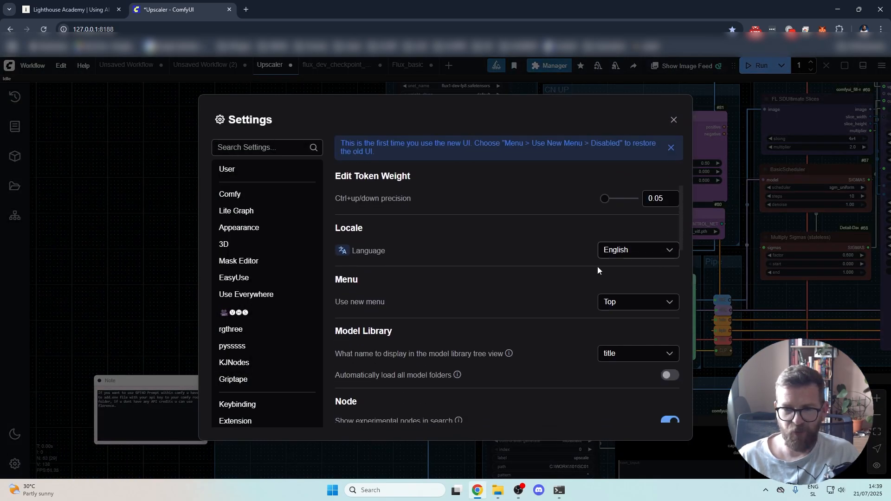
pyautogui.click(229, 209)
pyautogui.scroll(-4, 570, 291)
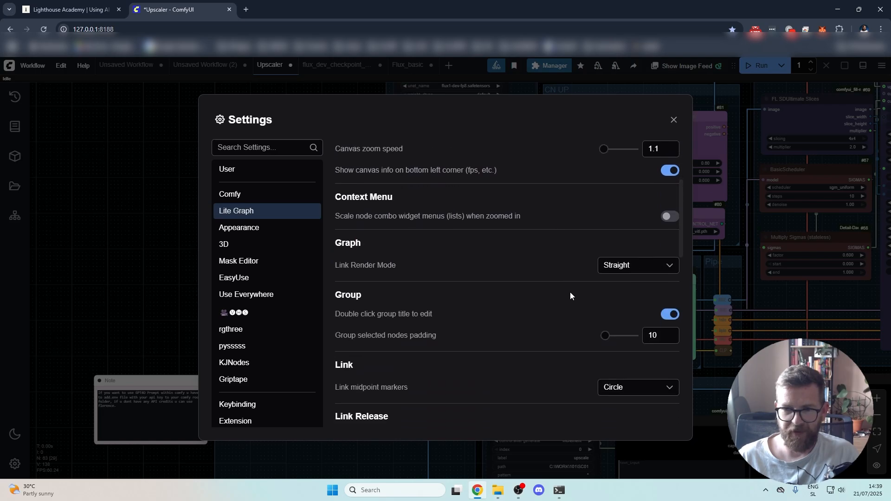
pyautogui.click(631, 249)
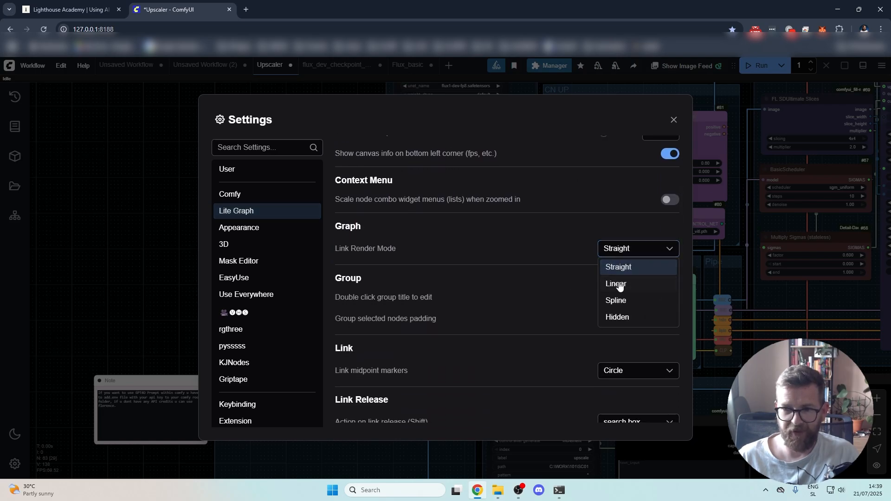
pyautogui.click(619, 283)
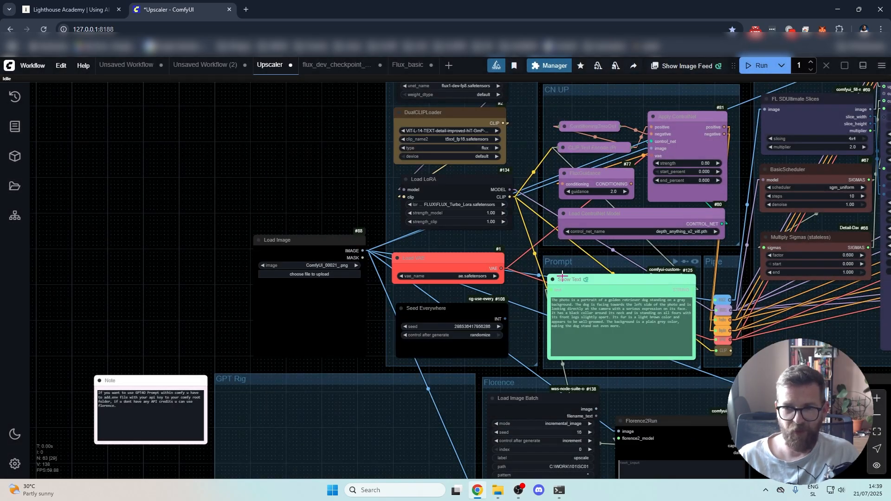
# - Examine how the linear links run between the loader, Prompt, Pipe and upscale pass nodes of the Upscaler workflow
pyautogui.moveTo(570, 269); pyautogui.dragTo(323, 329)
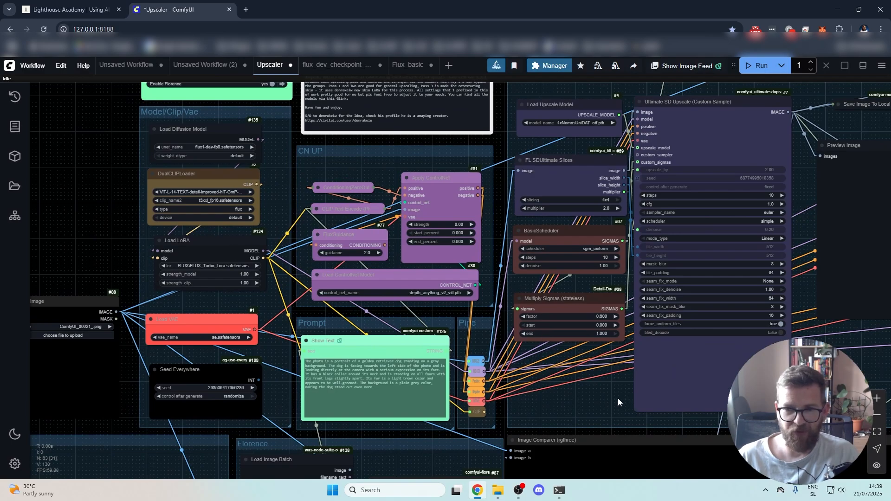
pyautogui.moveTo(618, 399); pyautogui.dragTo(326, 367)
pyautogui.moveTo(588, 371); pyautogui.dragTo(453, 268)
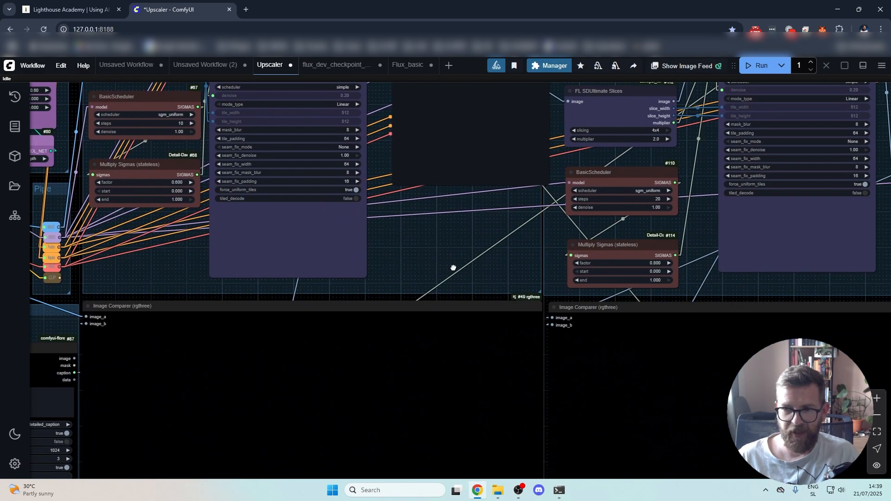
pyautogui.moveTo(388, 290); pyautogui.dragTo(797, 252)
pyautogui.moveTo(408, 264); pyautogui.dragTo(581, 319)
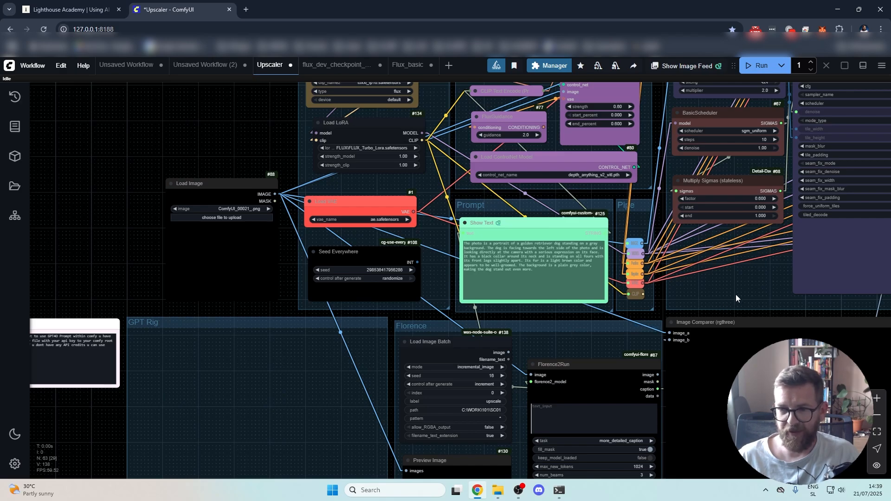
pyautogui.moveTo(758, 256); pyautogui.dragTo(638, 335)
pyautogui.scroll(-1, 84, 179)
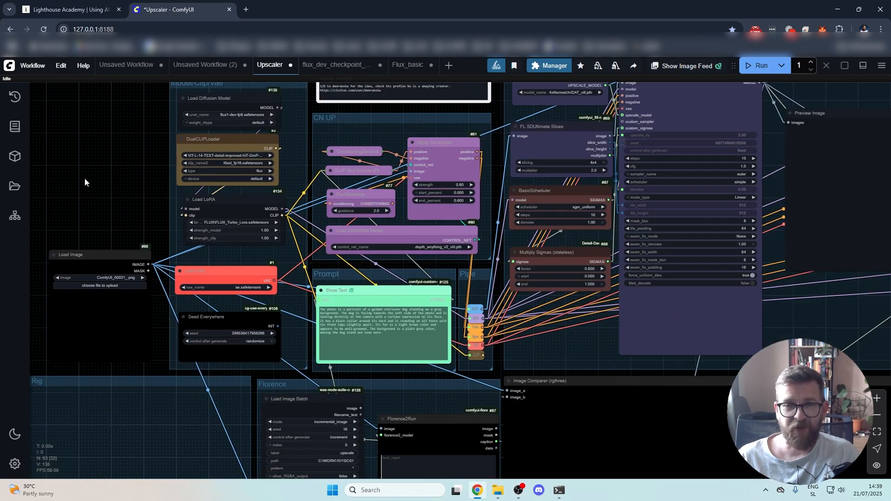